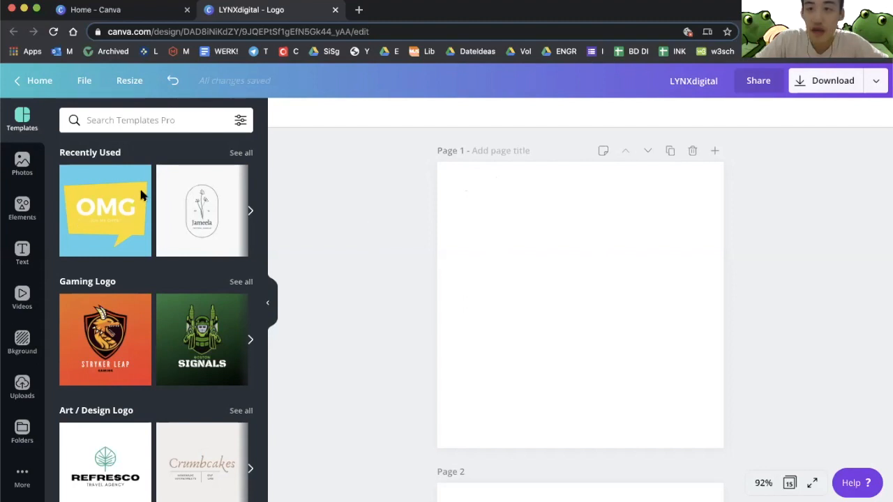
scroll(167, 296, "down", 3)
scroll(168, 297, "up", 3)
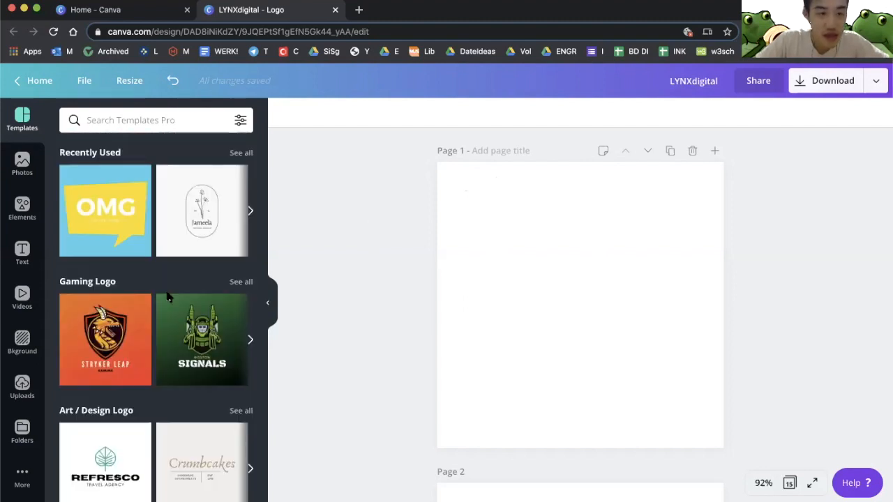
left_click(104, 209)
key("super+z")
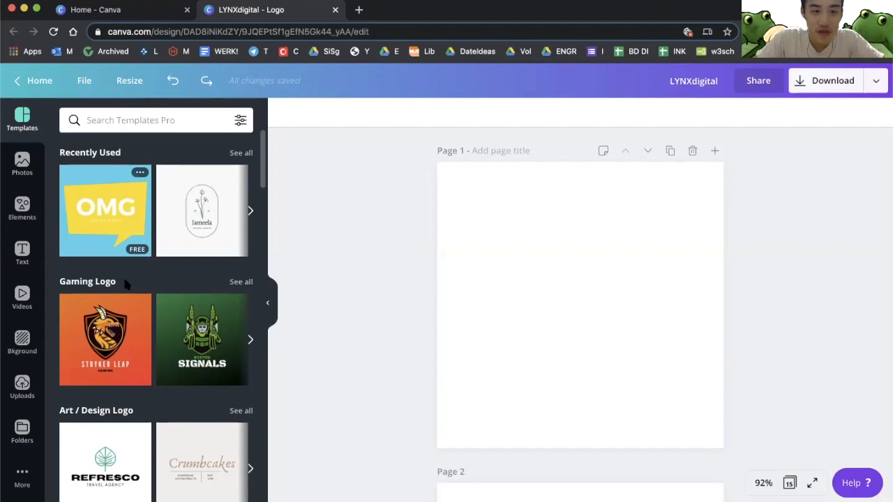
Browse the logo templates, the photo library and the element categories such as grids, shapes, frames and stickers.
scroll(125, 283, "down", 12)
scroll(147, 351, "down", 7)
scroll(73, 234, "up", 3)
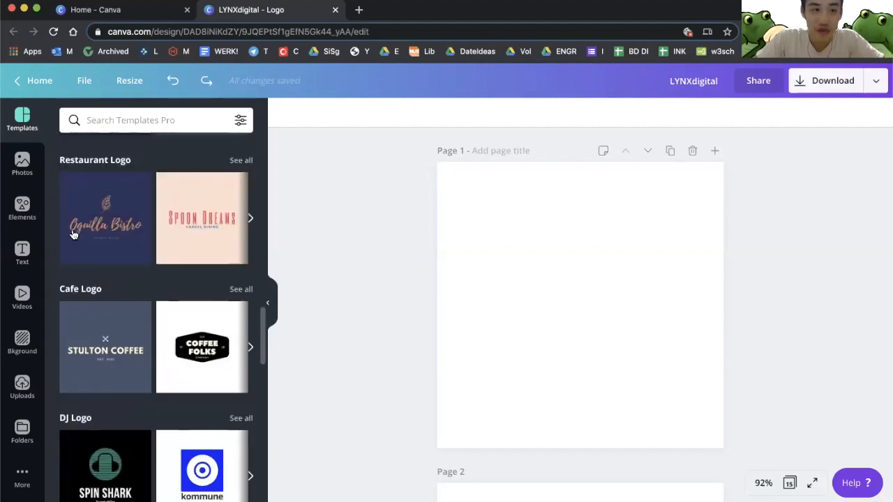
left_click(22, 165)
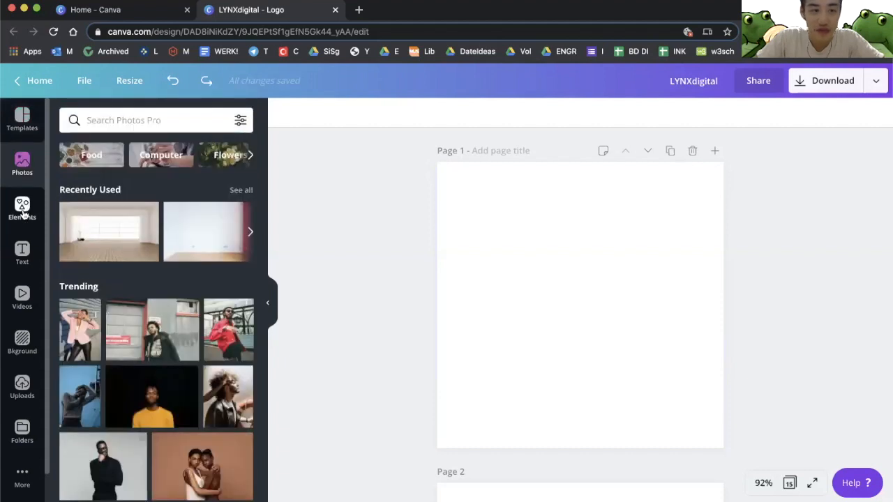
left_click(22, 209)
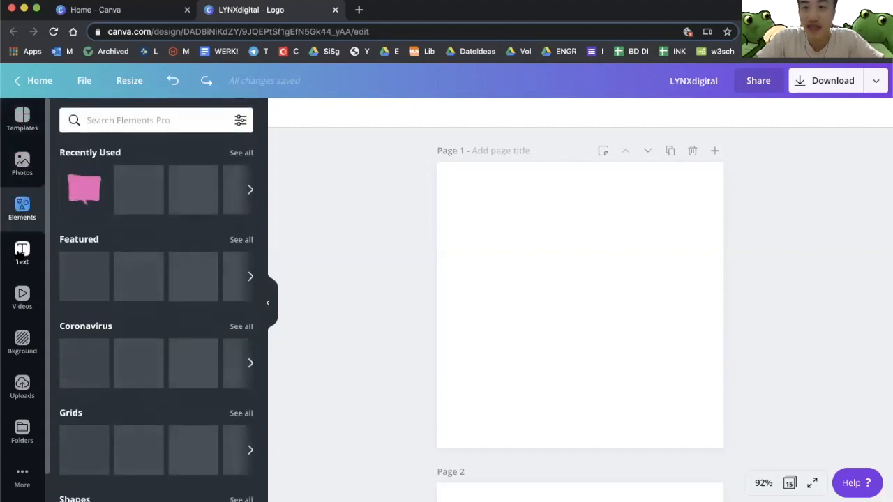
scroll(99, 318, "down", 7)
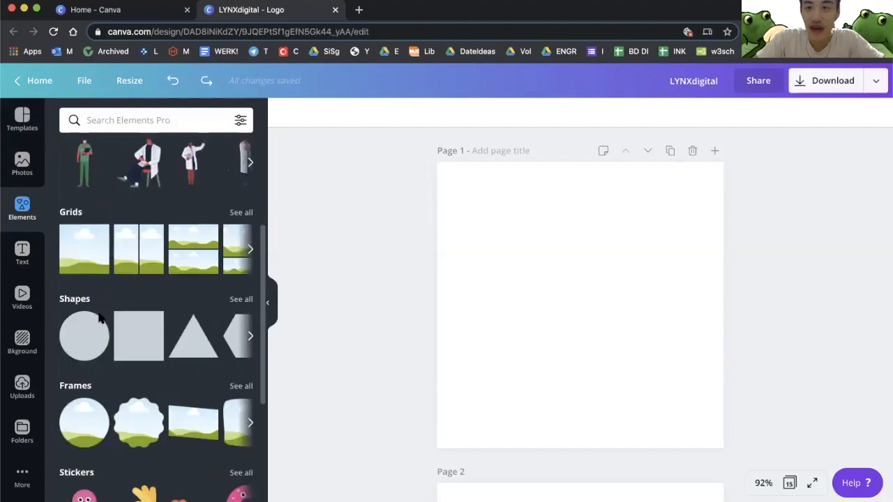
scroll(130, 224, "down", 5)
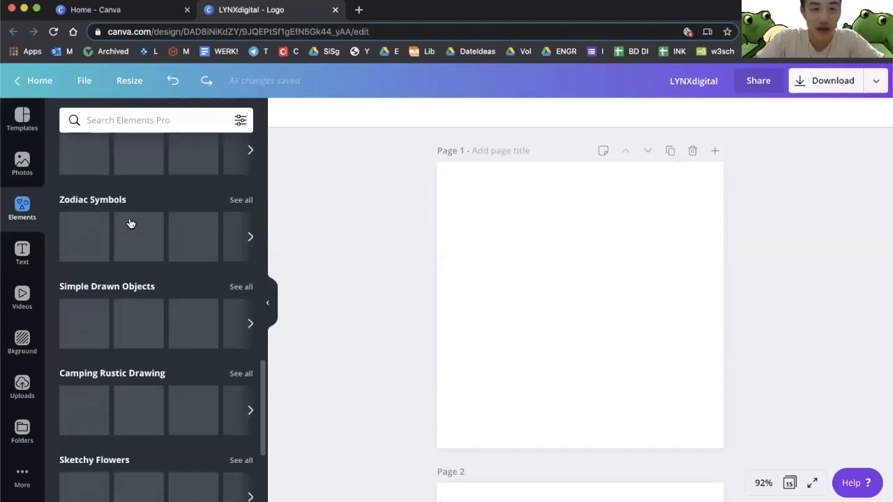
scroll(119, 258, "up", 10)
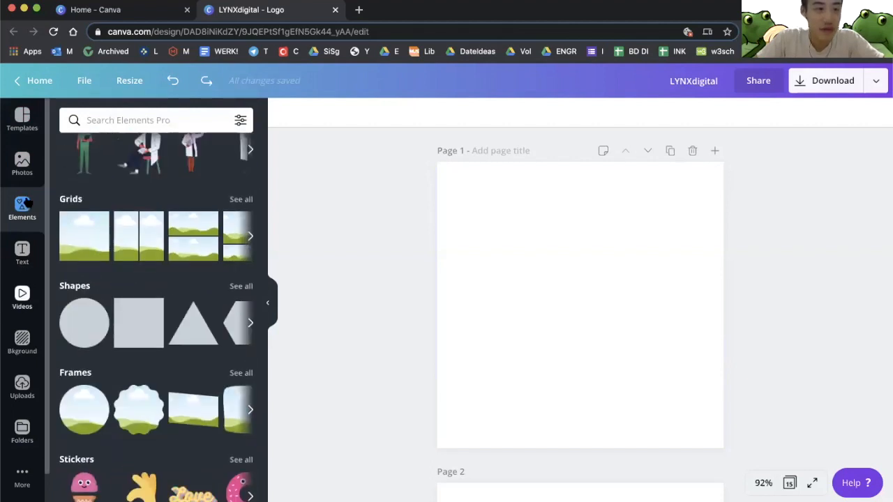
left_click(22, 165)
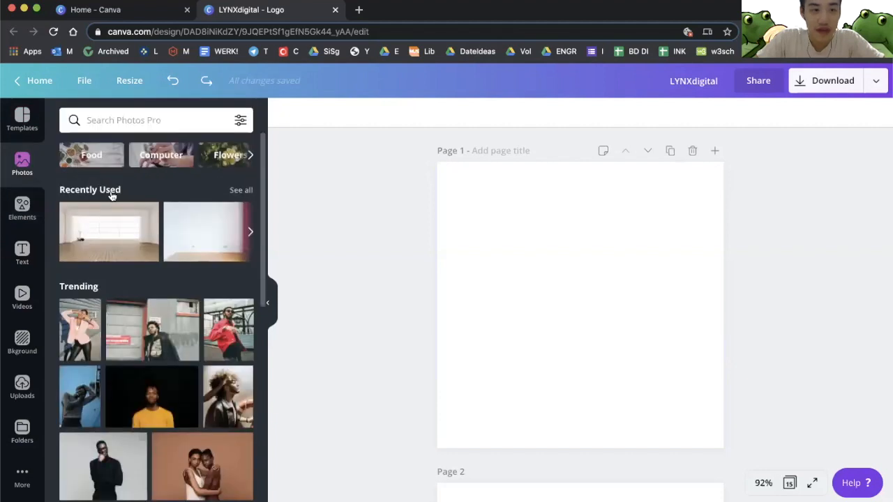
left_click(22, 119)
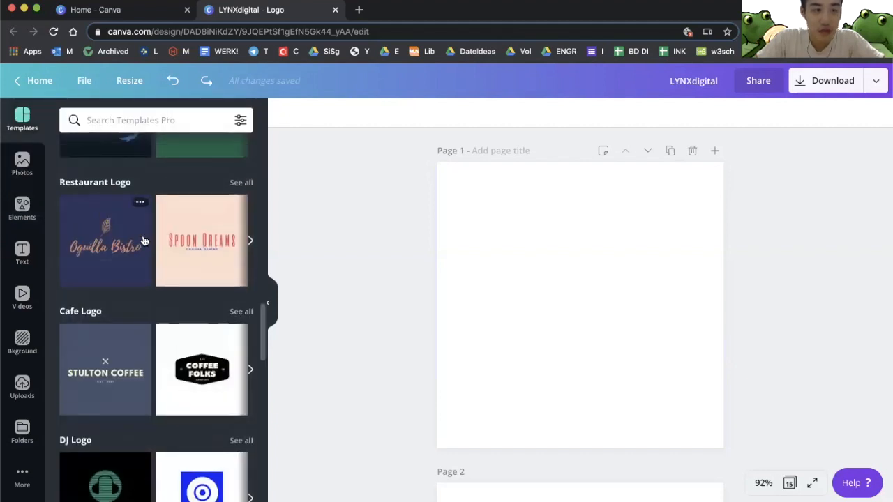
scroll(143, 241, "down", 5)
scroll(143, 241, "up", 5)
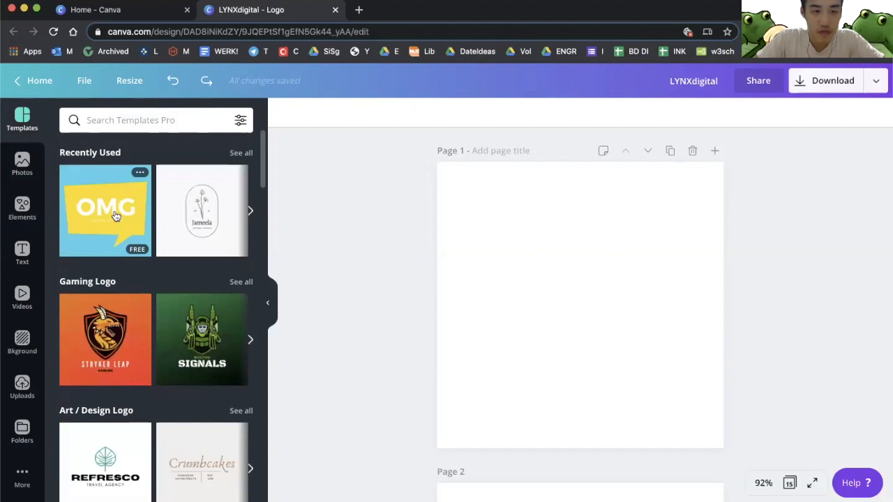
Apply the recently used blue and yellow OMG speech-bubble template to page 1 and select its OMG heading.
left_click(115, 216)
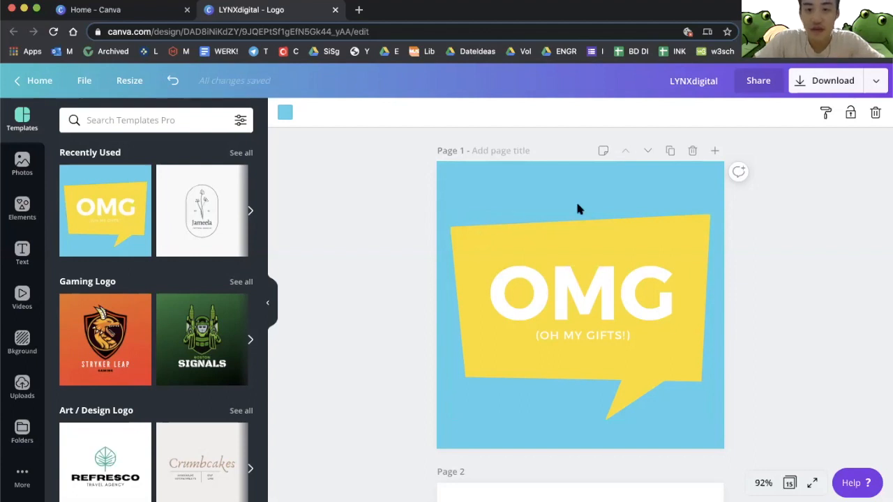
scroll(433, 216, "down", 1)
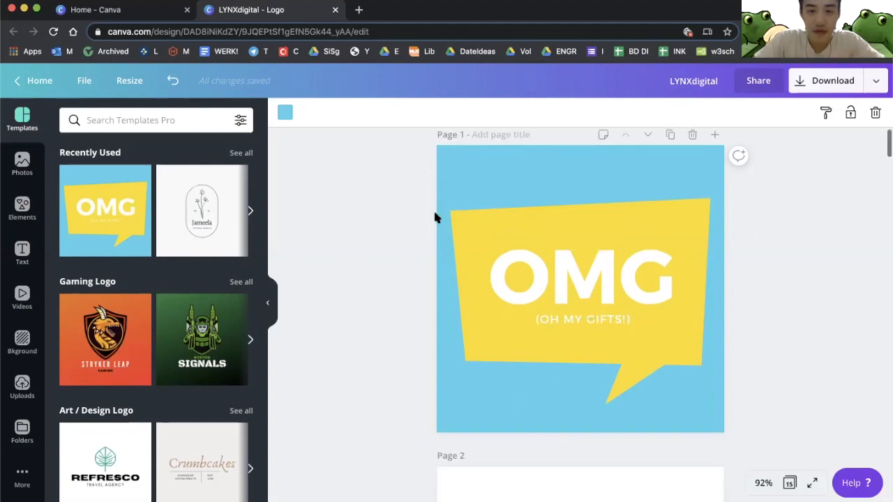
left_click(487, 226)
scroll(489, 230, "up", 1)
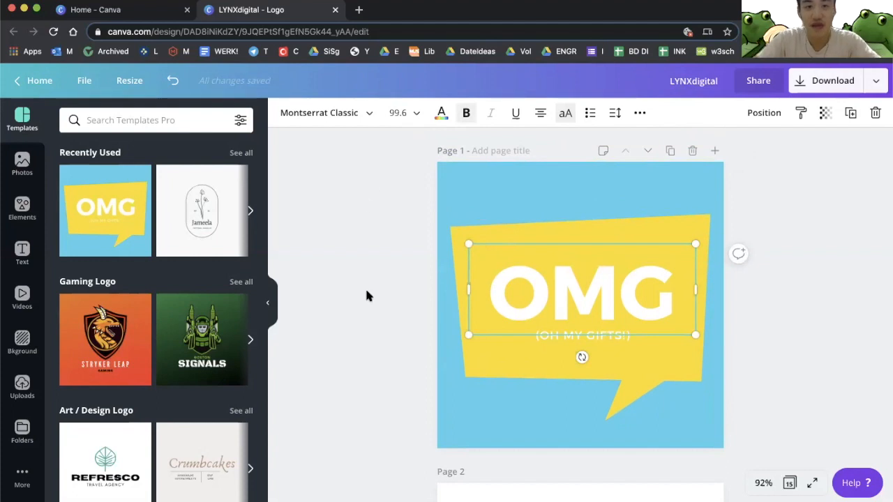
Add a circle and a square from the basic shapes to the blank page 2.
scroll(367, 296, "down", 5)
scroll(341, 259, "down", 1)
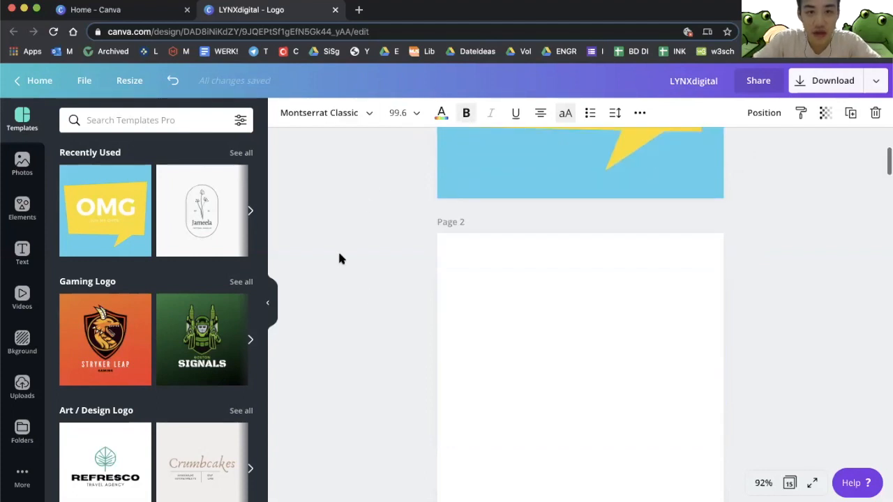
scroll(340, 259, "down", 1)
scroll(521, 287, "down", 1)
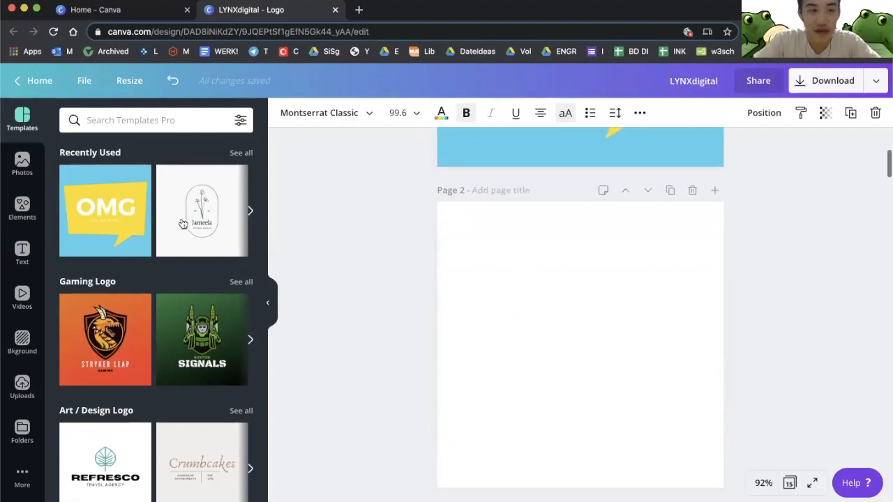
left_click(21, 255)
left_click(22, 208)
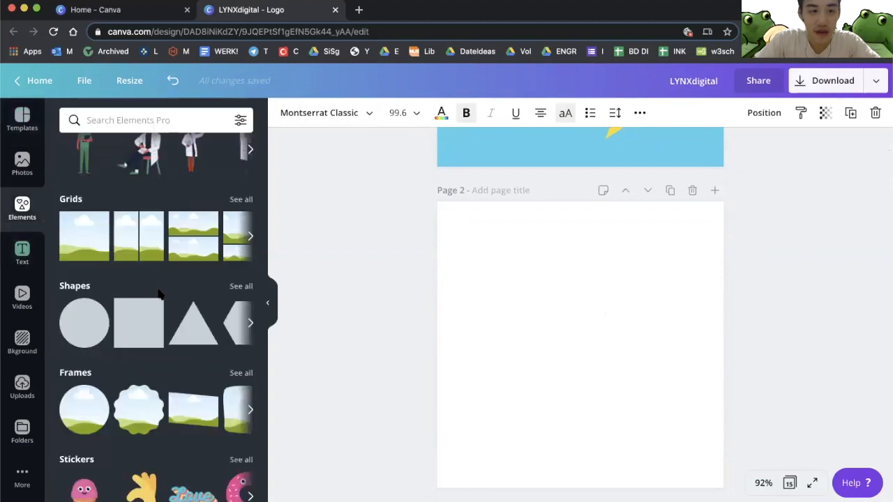
left_click(84, 323)
left_click(147, 315)
Offset the square toward page 2's lower left and the circle toward its upper right so that they partly overlap.
left_click_drag(618, 342, 548, 377)
left_click(597, 291, "shift")
left_click_drag(590, 285, 608, 262)
left_click(386, 335)
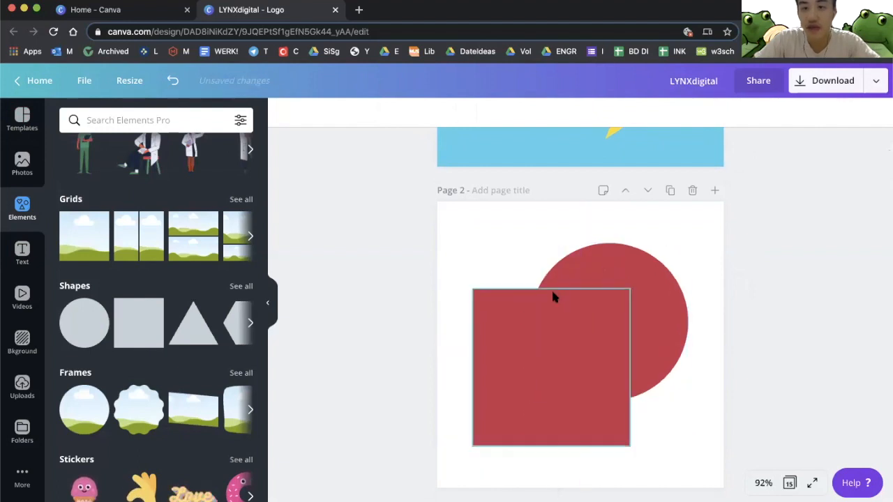
Select page 2's background and open its color choices.
left_click(509, 257)
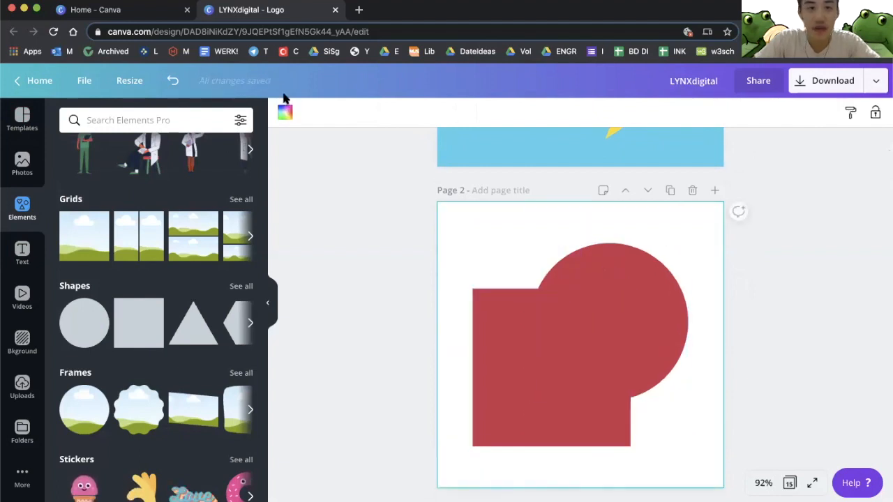
left_click(285, 112)
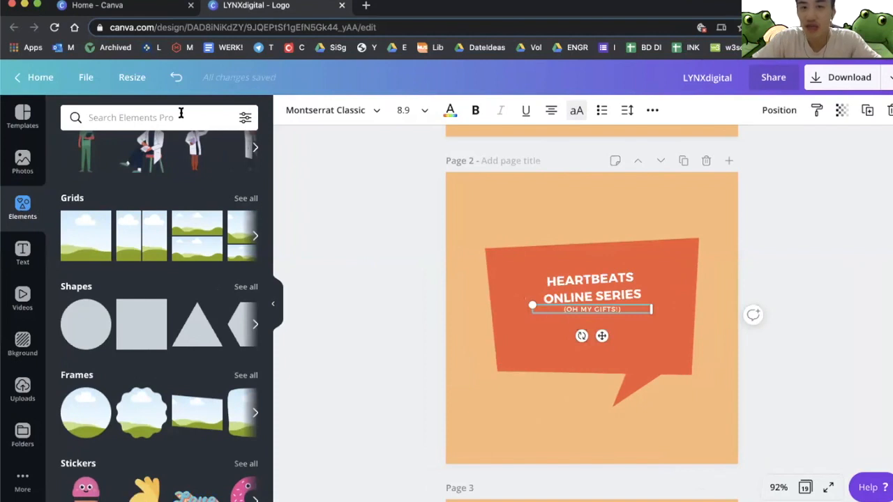
Search the elements for "city background" and place the teal skyline graphic in page 2's lower-left corner.
left_click(181, 113)
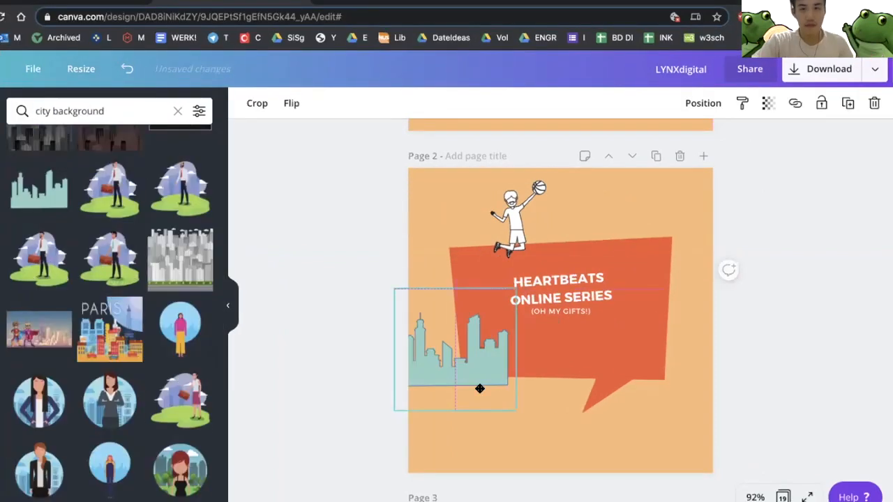
left_click_drag(512, 320, 505, 397)
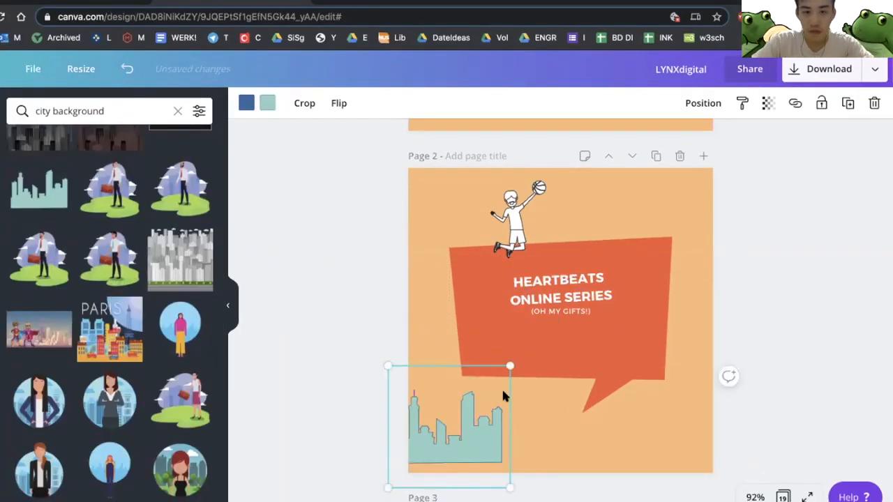
left_click_drag(476, 456, 475, 466)
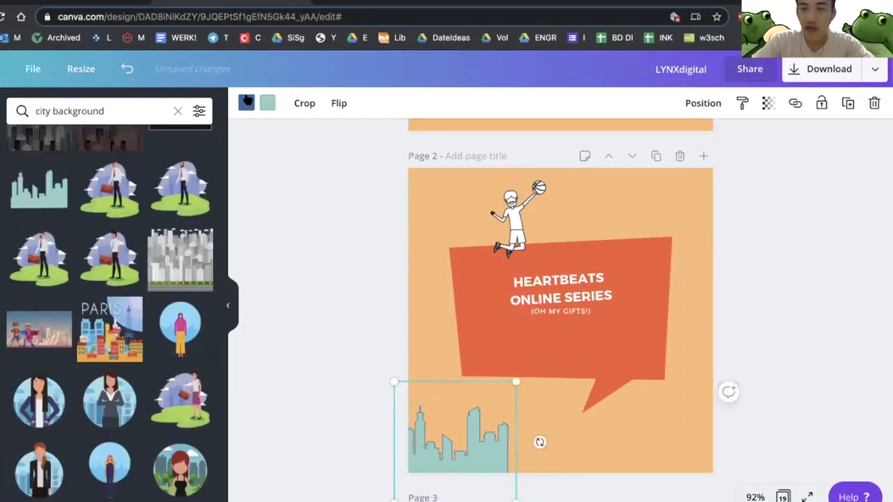
Recolor the skyline orange-red with a light orange outline using the document colors, and move it onto the speech bubble's upper right edge.
left_click(247, 102)
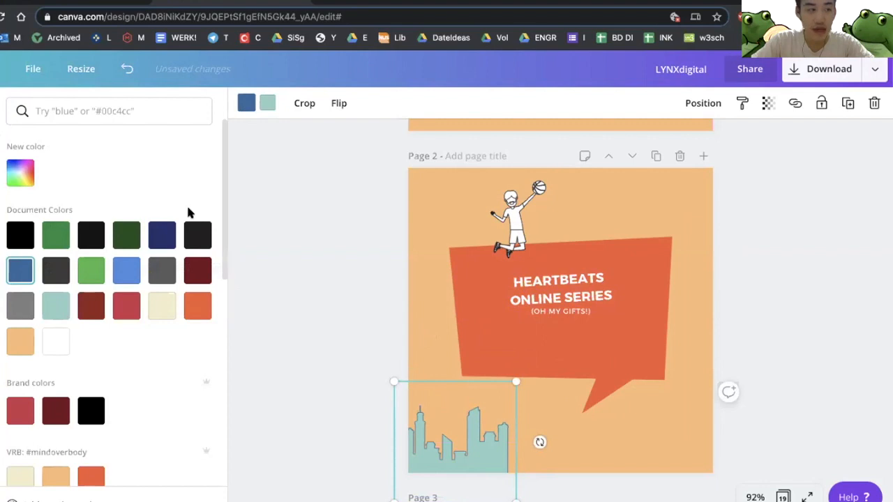
left_click(285, 202)
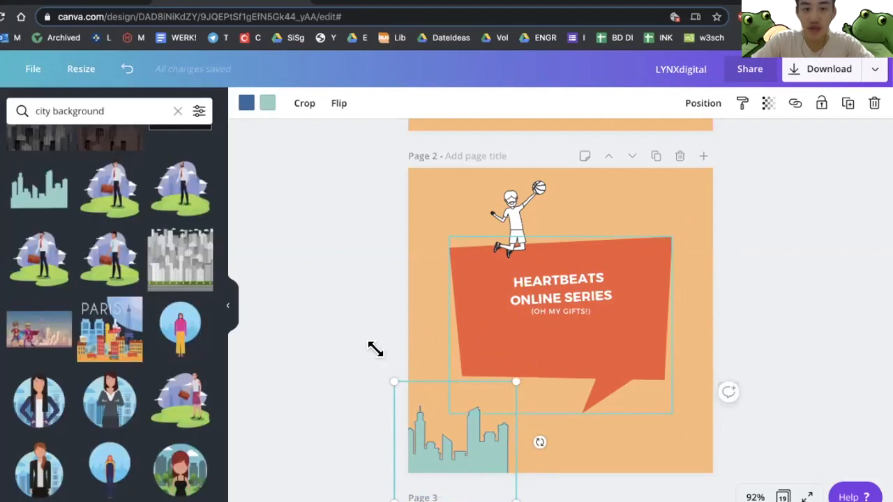
left_click(249, 107)
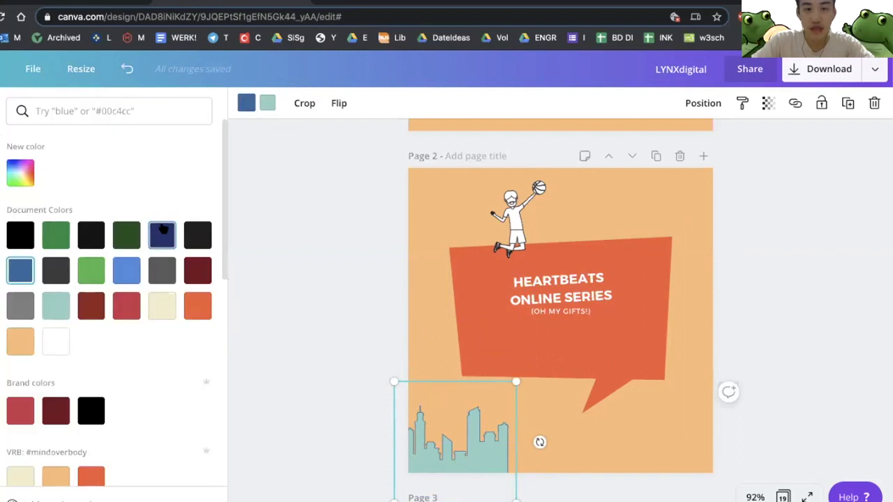
left_click(267, 103)
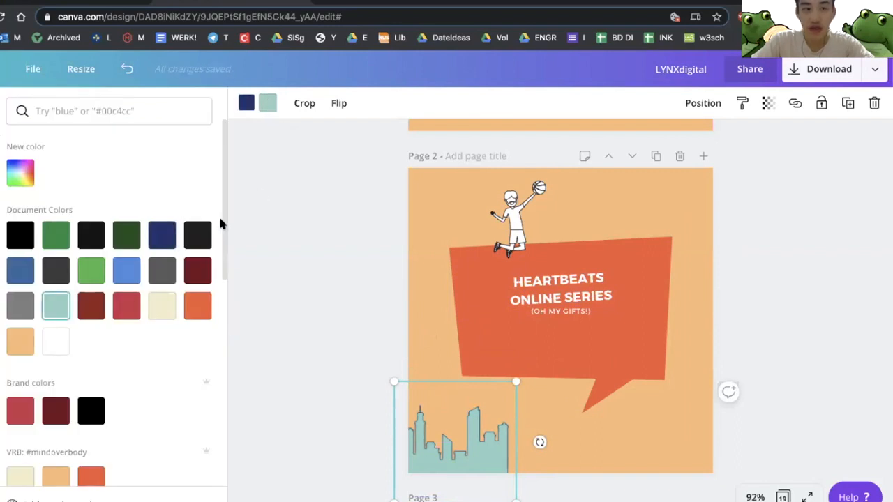
left_click(200, 301)
left_click(245, 103)
left_click(20, 341)
left_click_drag(420, 487, 586, 255)
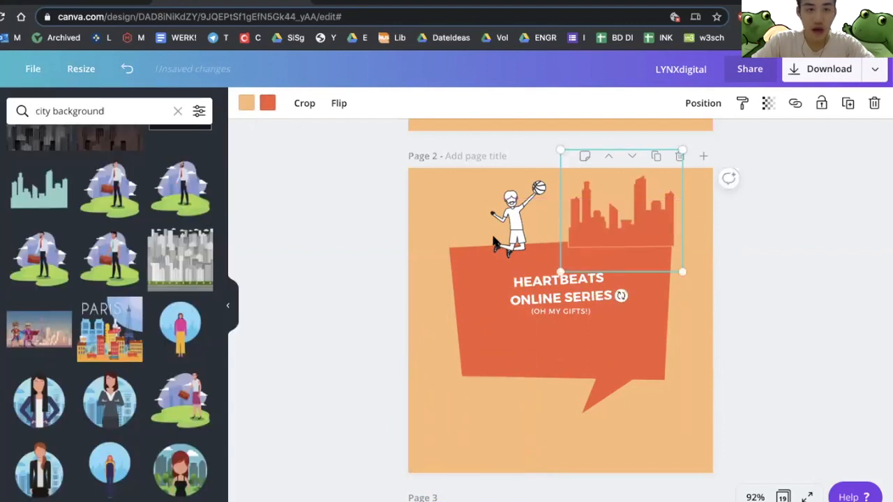
left_click(120, 261)
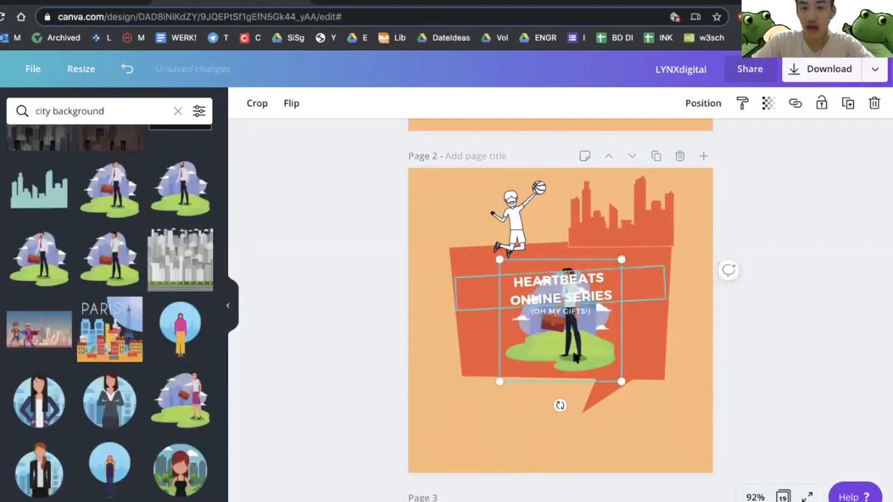
left_click_drag(573, 357, 498, 434)
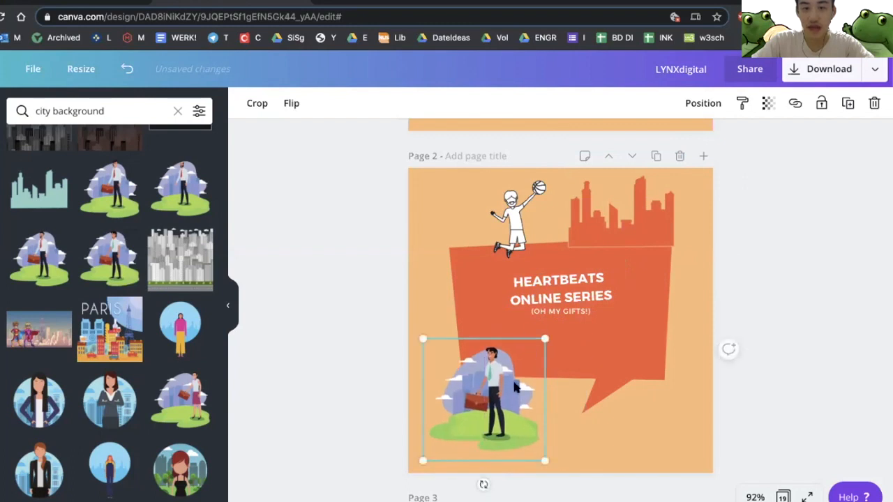
key("Delete")
Shrink and duplicate the orange-red skyline, placing both copies side by side along page 2's bottom edge from the left.
left_click_drag(614, 217, 552, 443)
Search the elements for "city background vector" and look through the results for another skyline graphic.
scroll(185, 226, "down", 10)
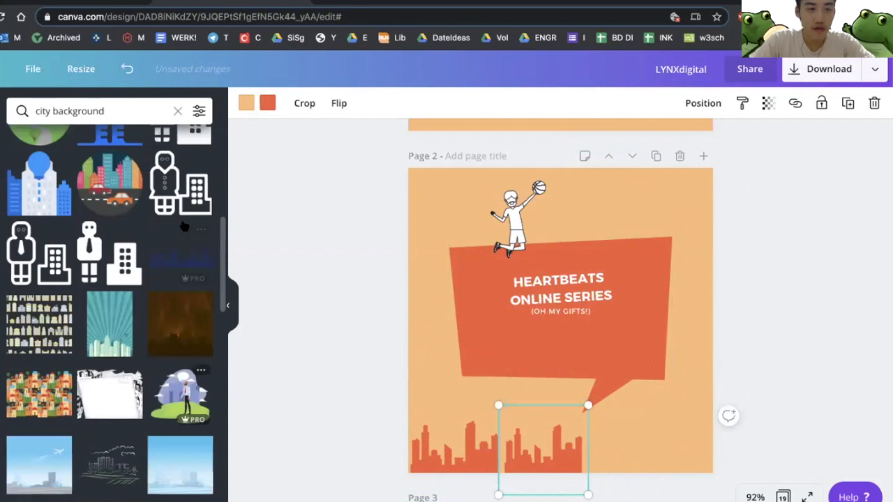
scroll(185, 226, "up", 4)
scroll(123, 278, "down", 6)
scroll(123, 278, "down", 15)
type("ve")
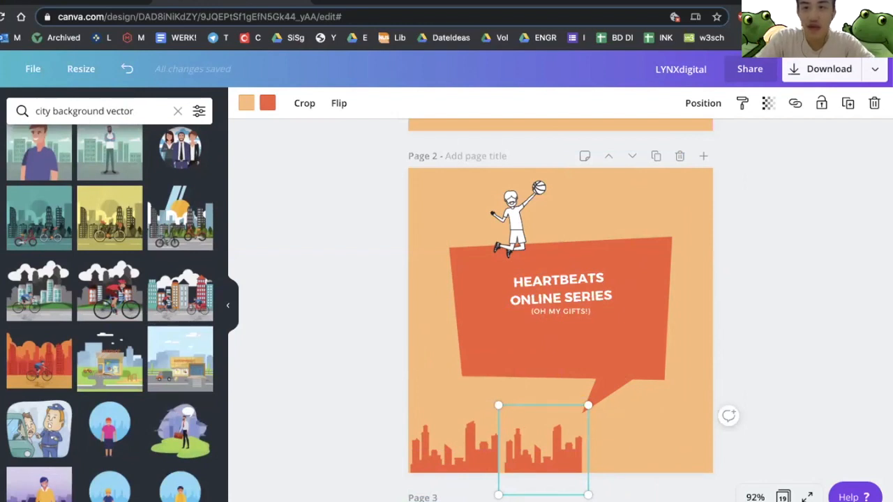
type("ctor")
key("Return")
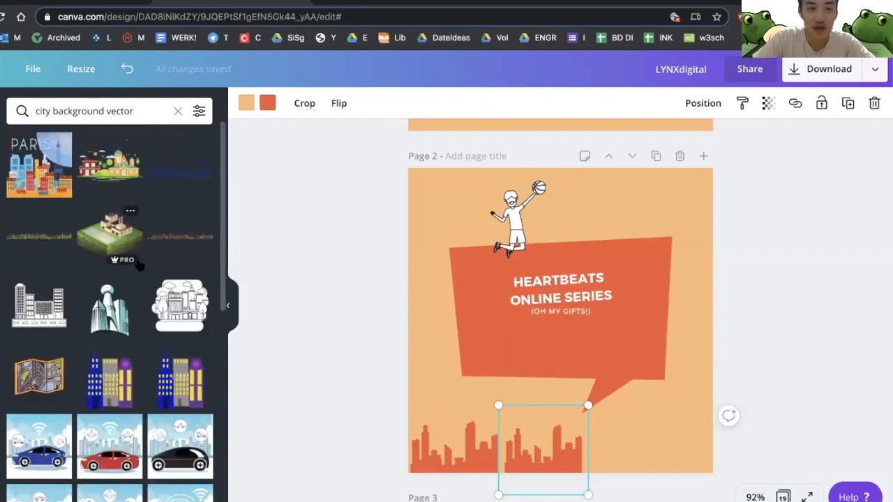
scroll(151, 333, "down", 10)
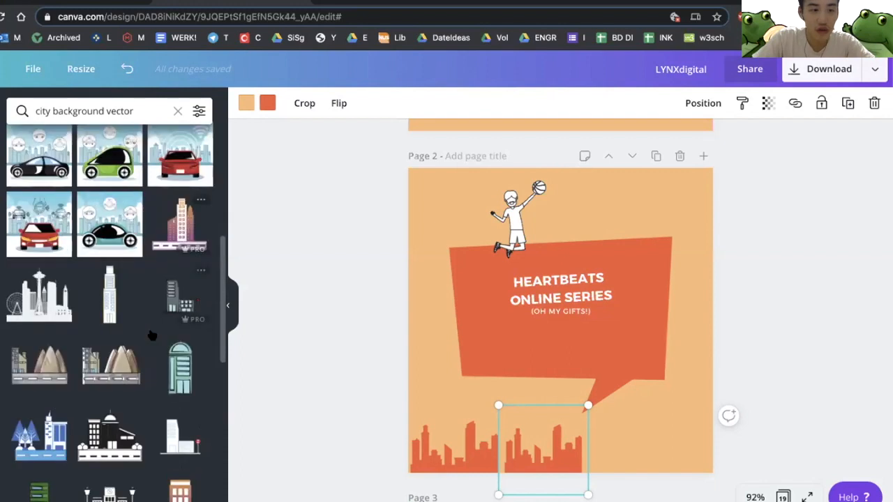
scroll(140, 315, "down", 5)
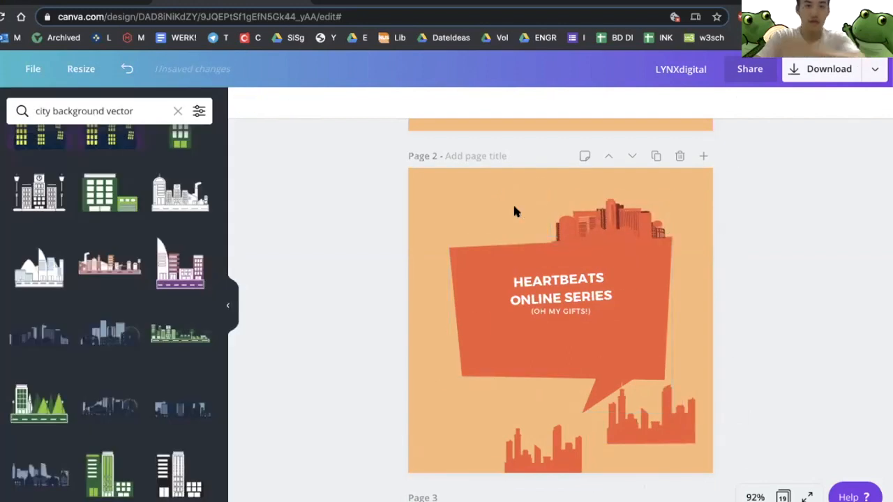
scroll(112, 314, "down", 5)
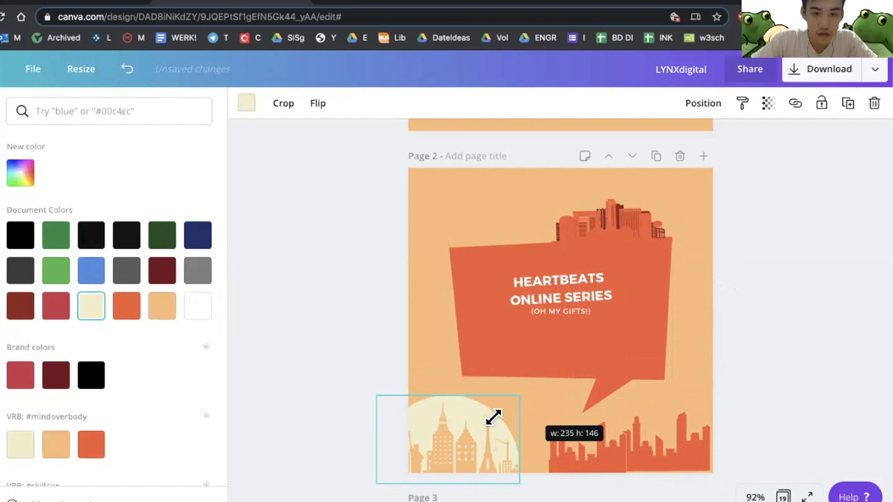
left_click_drag(492, 416, 528, 411)
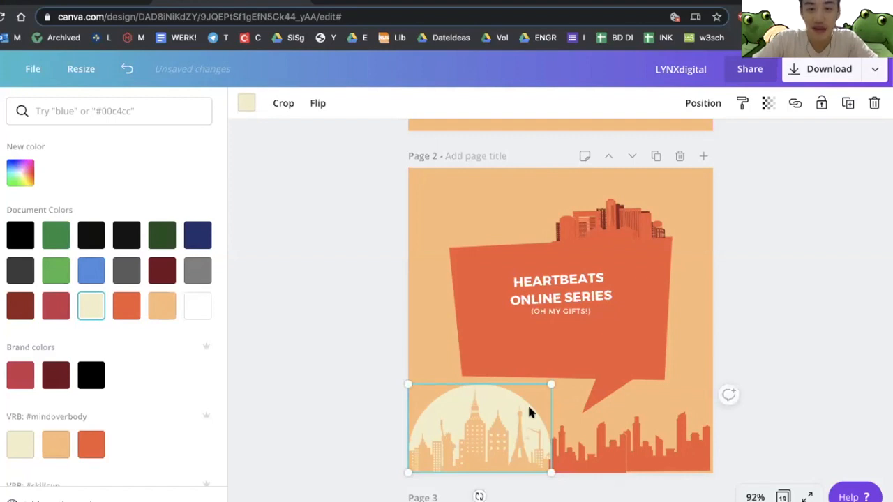
key("Delete")
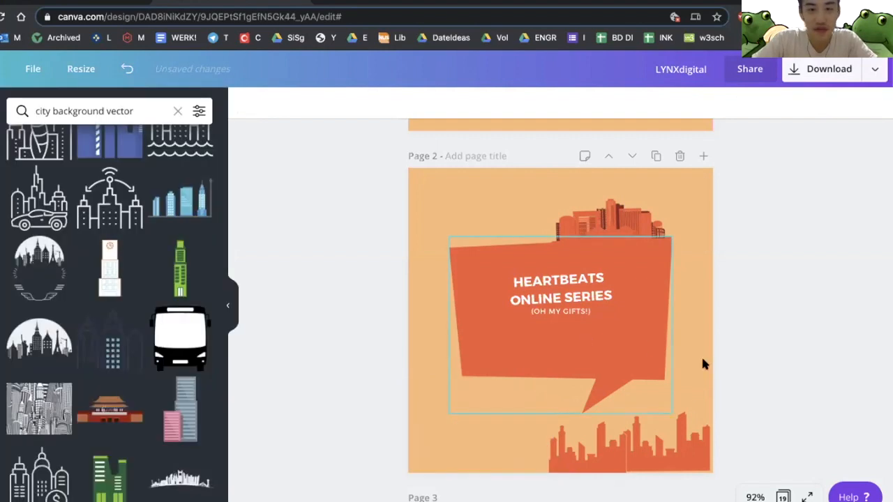
Separate the two orange-red skylines, moving one into page 2's lower-left corner and the other into its lower-right corner.
left_click_drag(614, 457, 480, 447)
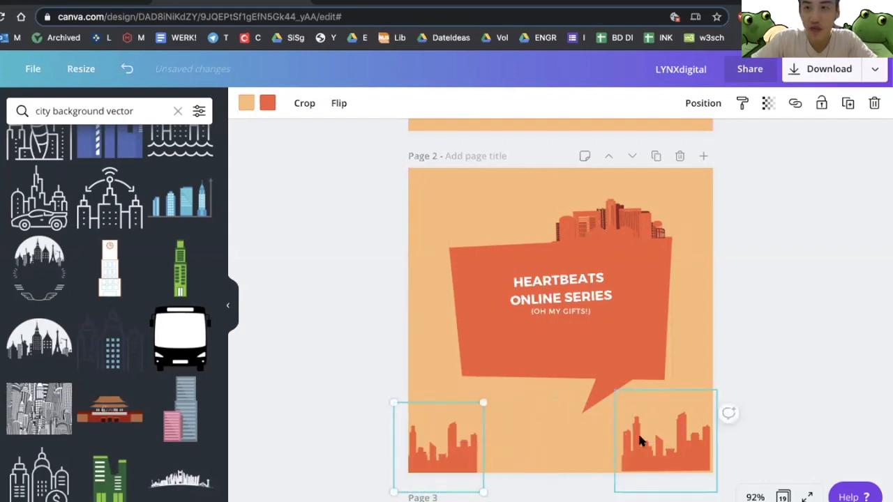
left_click_drag(668, 452, 664, 458)
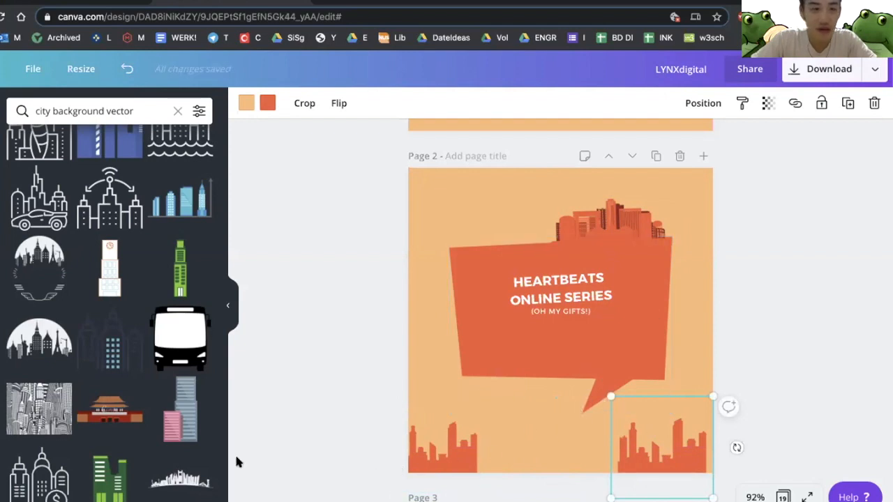
scroll(75, 432, "down", 2)
scroll(75, 431, "down", 3)
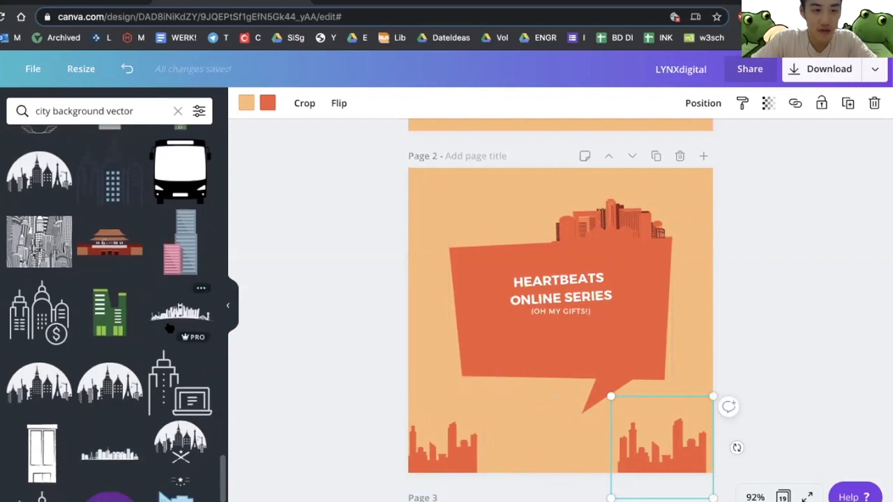
scroll(120, 428, "down", 2)
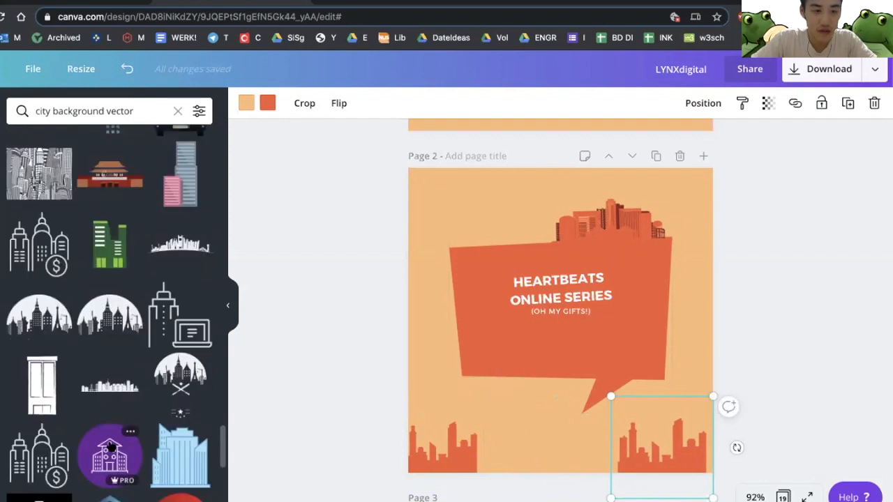
scroll(112, 448, "down", 1)
scroll(113, 447, "down", 1)
left_click(43, 413)
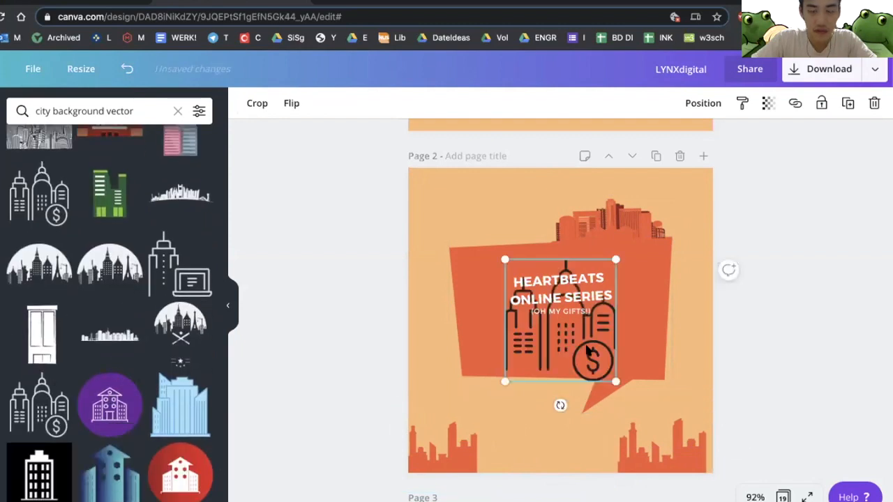
left_click_drag(585, 421, 582, 443)
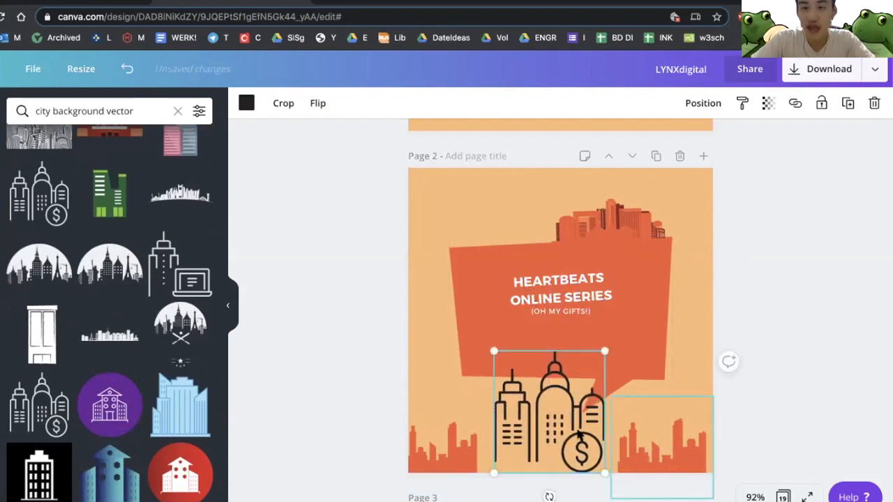
mouse_move(563, 428)
left_mouse_down()
mouse_move(586, 386)
mouse_move(595, 390)
mouse_move(558, 437)
left_mouse_up()
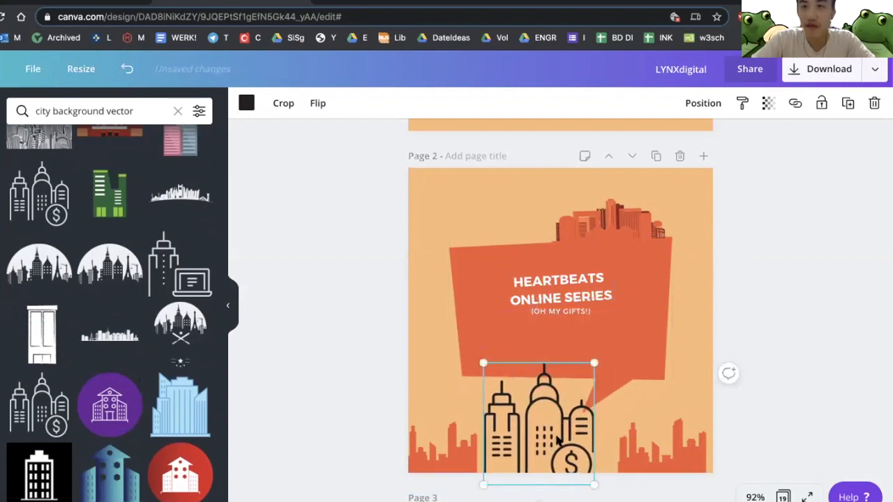
key("Delete")
Recolor the multi-layered skyline's second color dark red, and fit the graphic onto page 2's bottom edge beside the orange-red skyline.
scroll(130, 340, "down", 3)
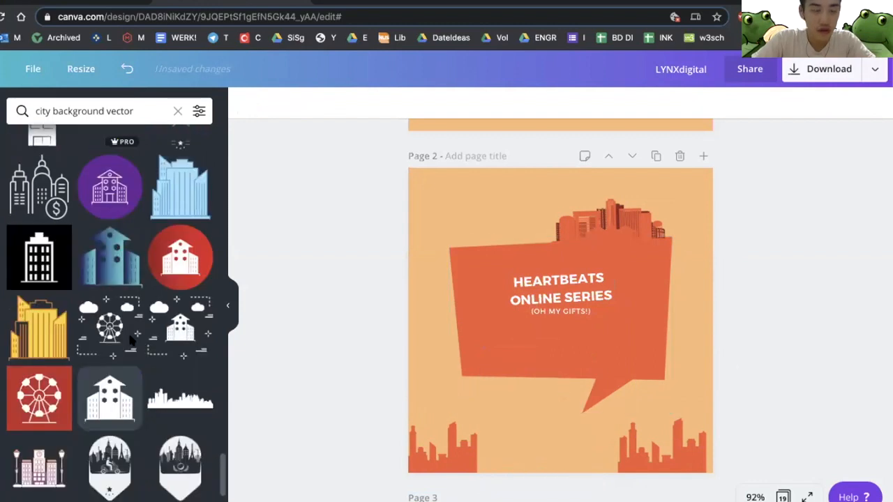
scroll(131, 341, "down", 4)
scroll(129, 328, "up", 2)
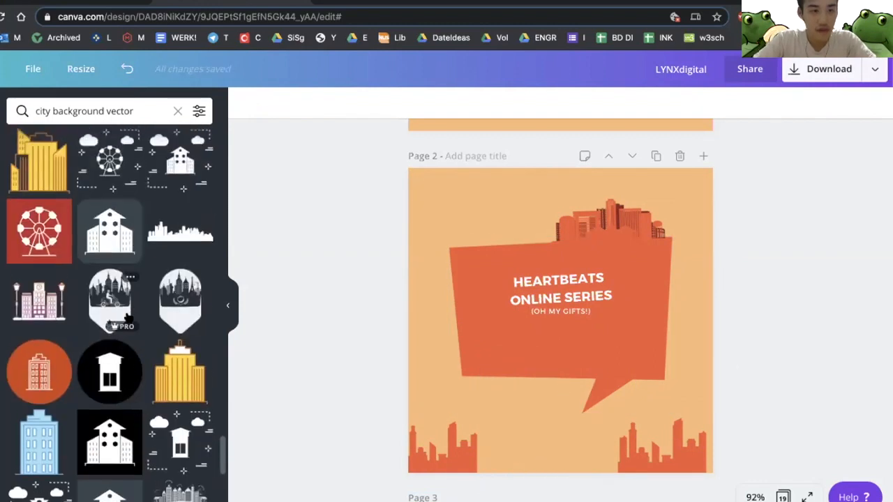
scroll(129, 318, "down", 3)
scroll(523, 388, "down", 20)
scroll(522, 389, "up", 20)
left_click(268, 103)
left_click(126, 271)
left_click_drag(647, 315, 598, 367)
left_click_drag(600, 443, 657, 449)
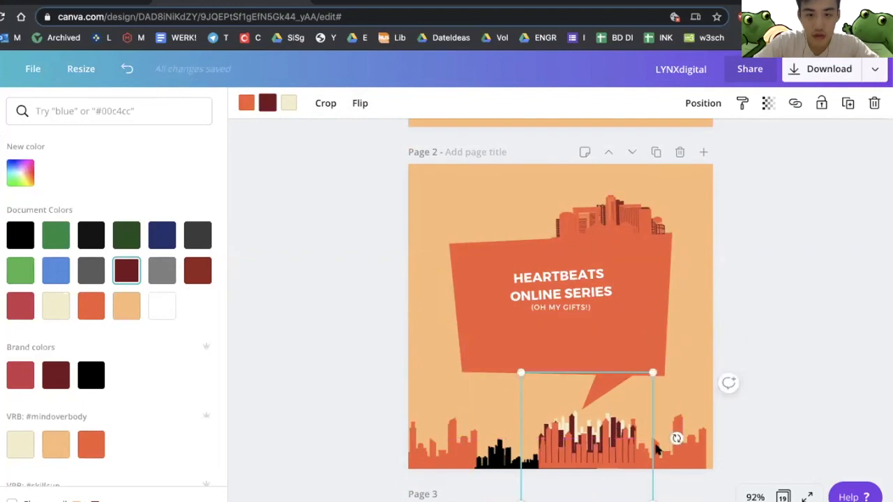
Move the multi-layered skyline above the black skyline and change its orange-red color to cream from the document colors.
left_click(687, 445)
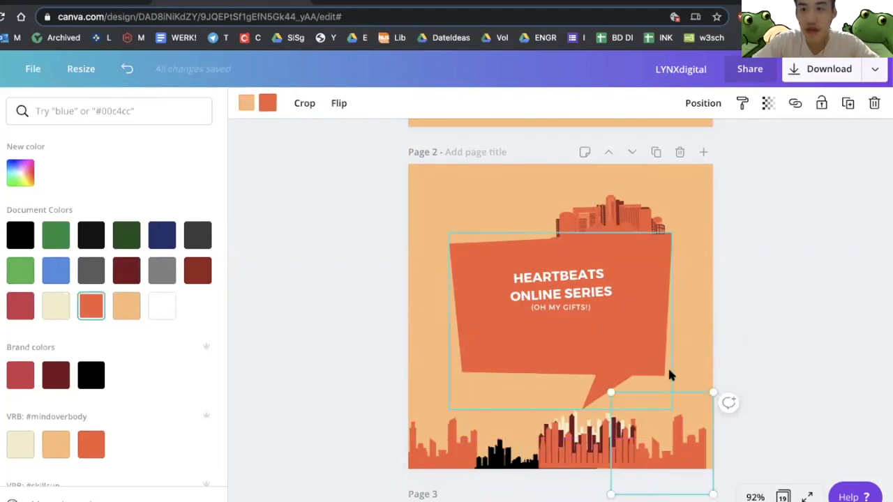
left_click_drag(574, 446, 499, 406)
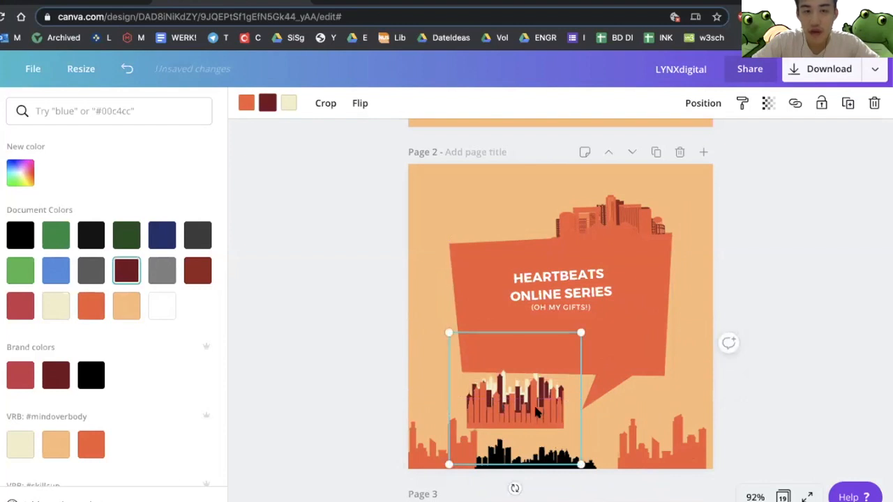
left_click_drag(551, 411, 526, 414)
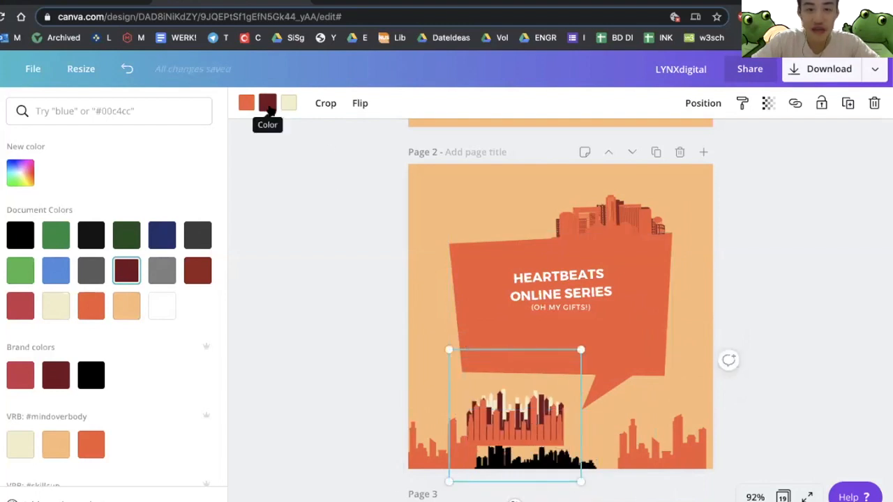
left_click(247, 103)
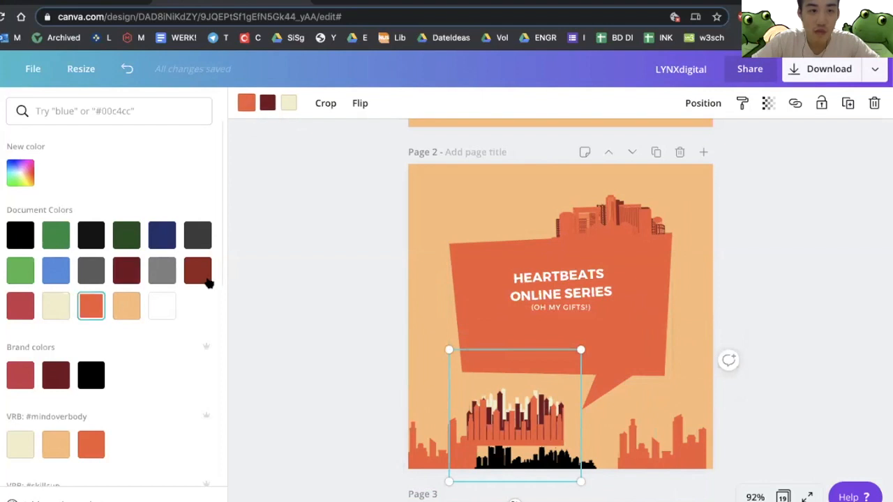
left_click(56, 305)
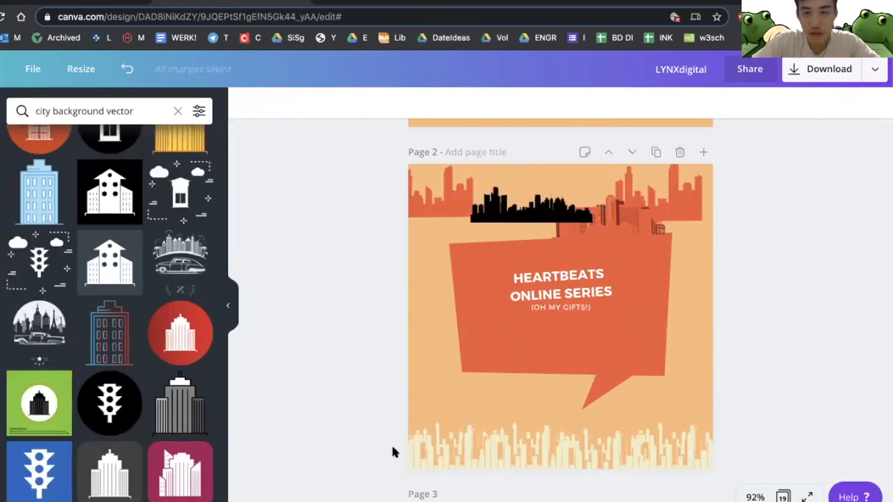
Set the transparency of the leftmost cream skyline on page 2's bottom edge to 42.
left_click(439, 437)
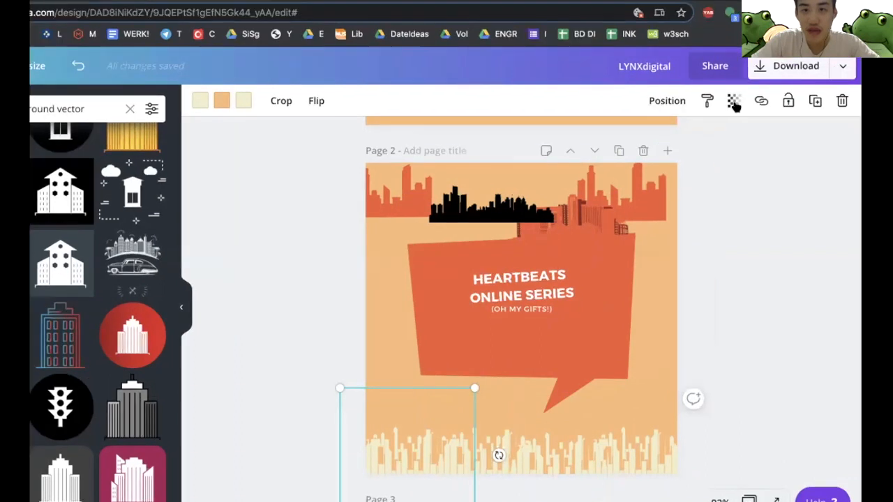
left_click(767, 103)
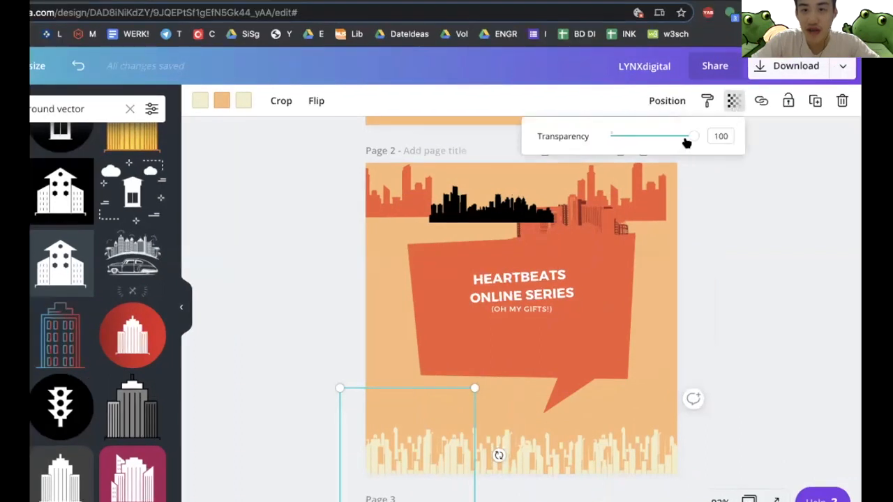
left_click_drag(691, 137, 644, 142)
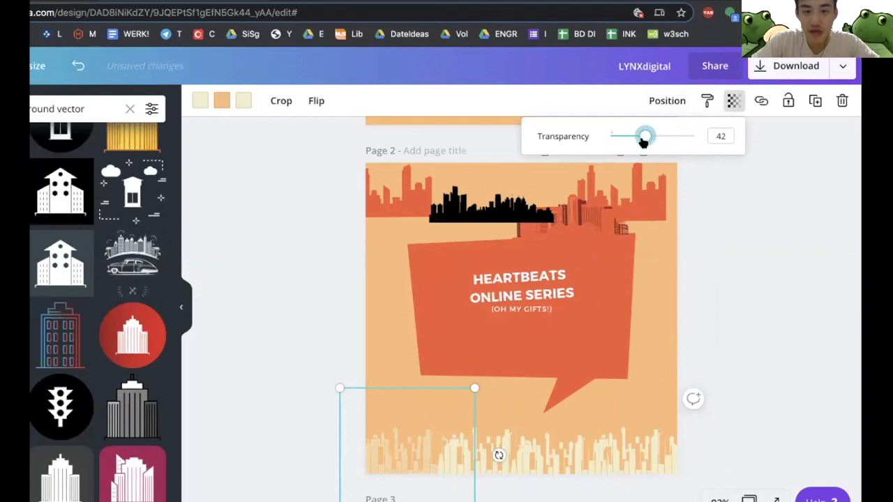
Select the three opaque cream skyline copies along page 2's bottom edge together and delete them.
left_click_drag(703, 427, 490, 464)
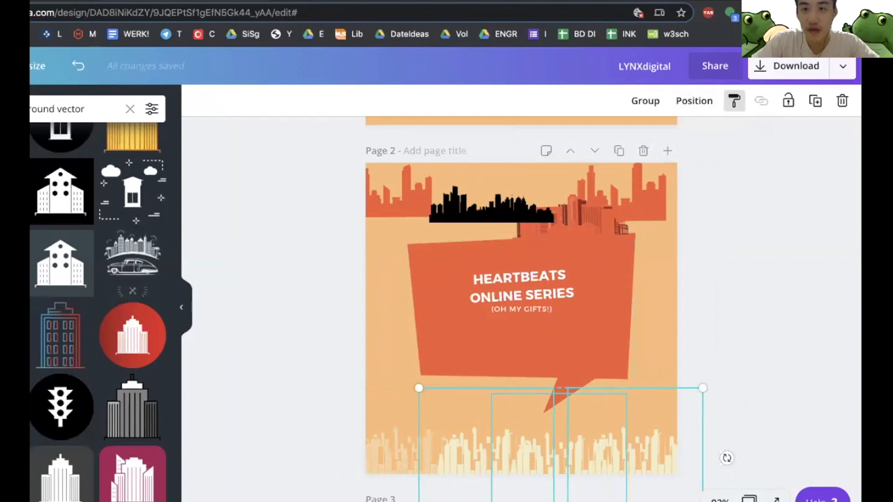
left_click(723, 313)
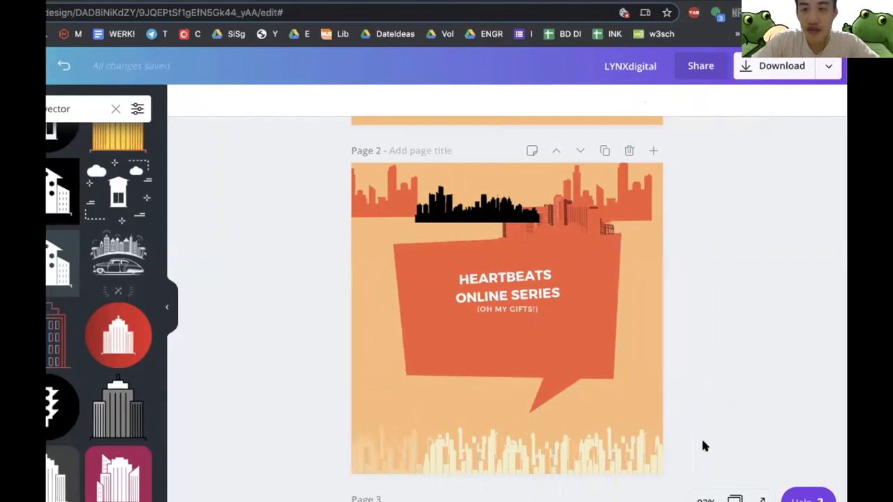
left_click_drag(703, 445, 454, 448)
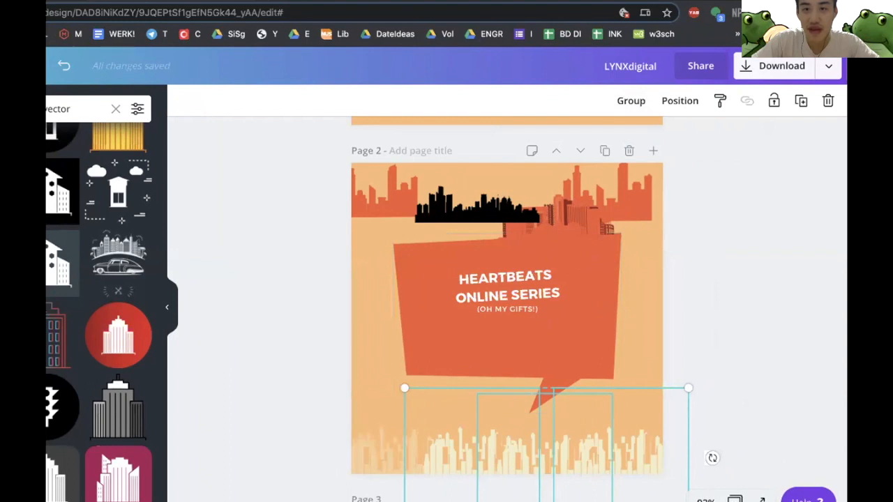
left_click(361, 483)
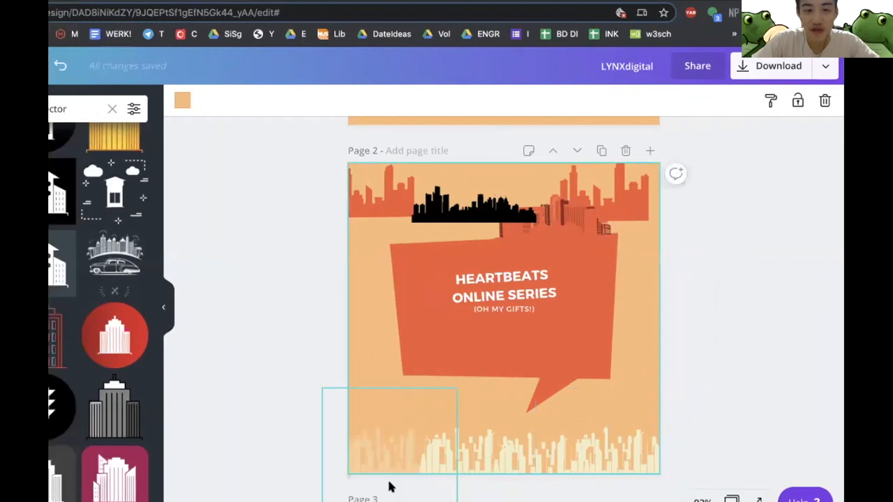
left_click(646, 439)
left_click(517, 444, "shift")
left_click(476, 452, "shift")
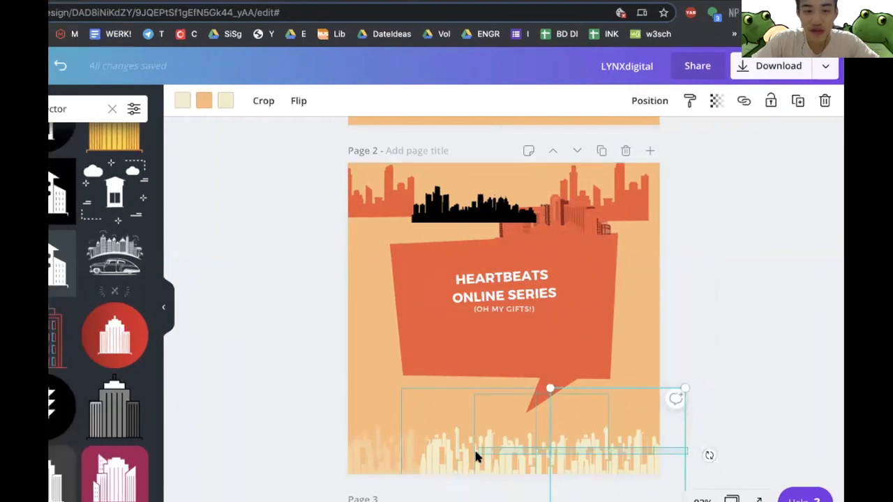
key("Delete")
Line page 2's bottom edge with copies of the faded cream skyline, and clear the black and orange-red skylines along the top.
left_click(436, 452)
left_click_drag(421, 452, 642, 451)
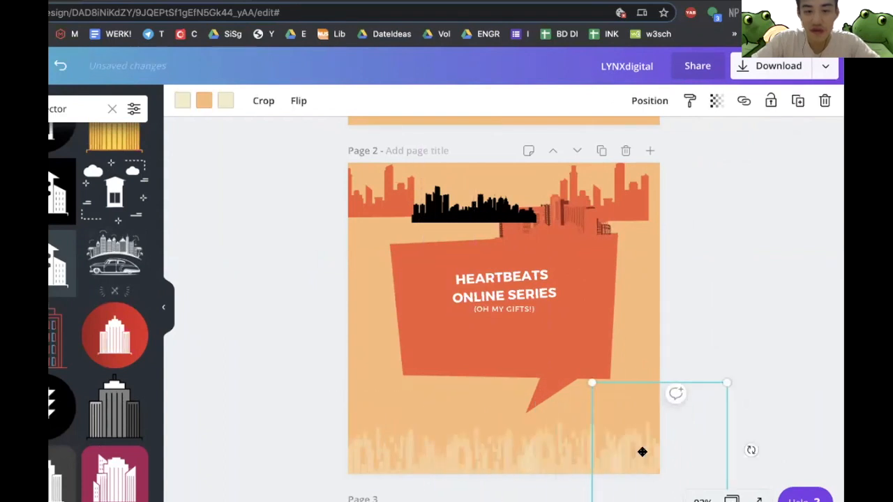
left_click(419, 209)
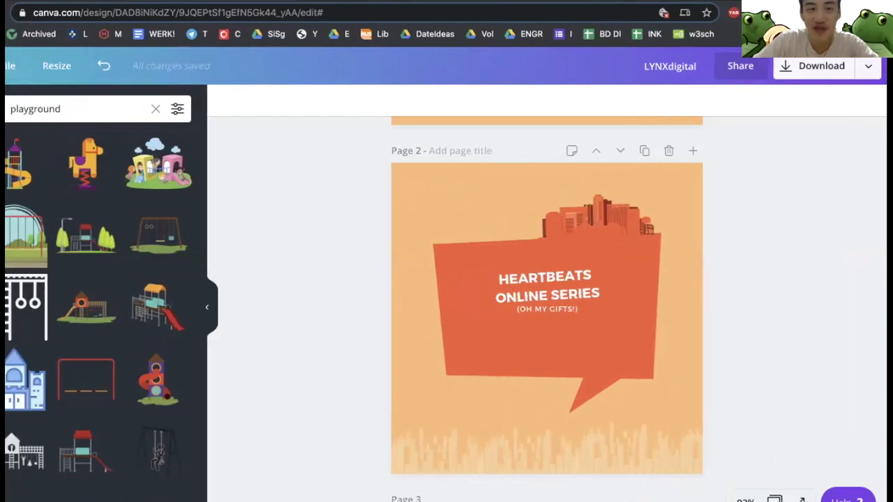
Place a playground graphic on the speech bubble's upper left edge and recolor the basketball player beside it dark red.
scroll(126, 258, "down", 3)
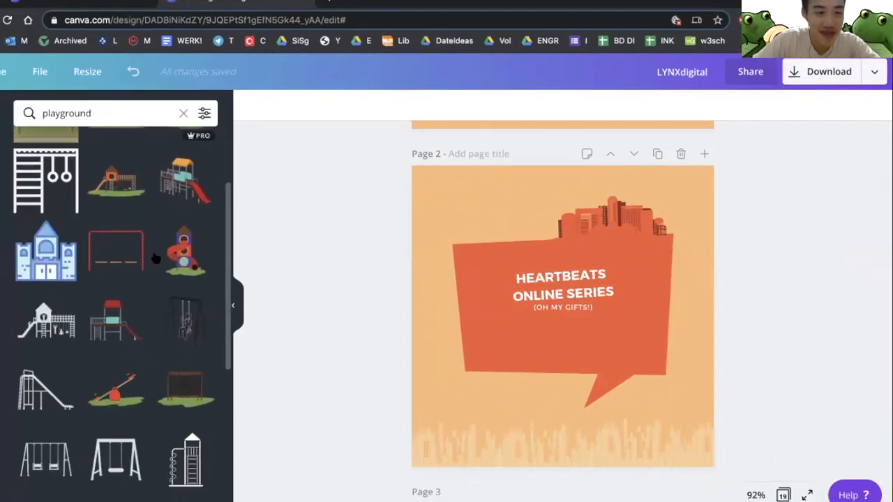
left_click_drag(155, 258, 488, 244)
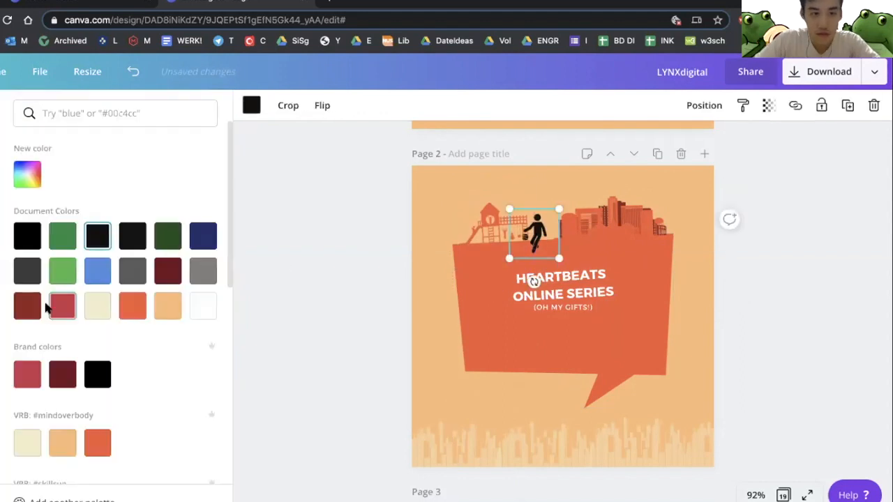
left_click(30, 307)
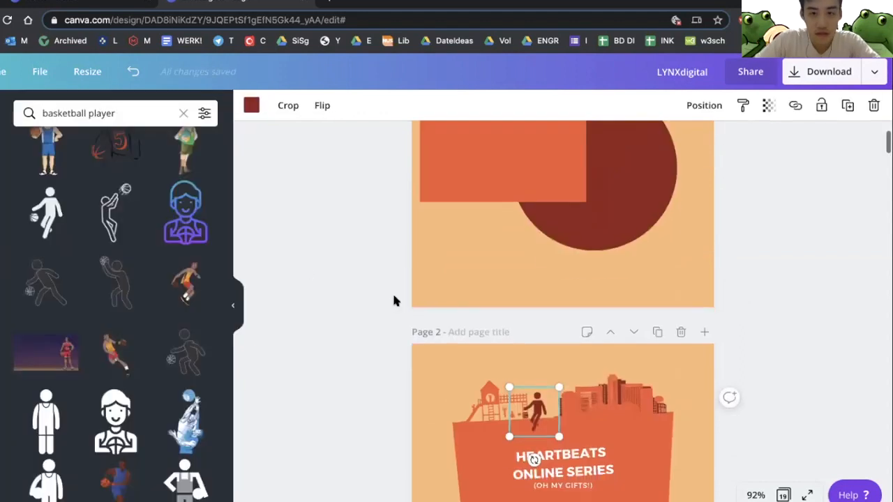
Compare the basketball player's color with page 1's dark red circle, and check the hex codes of the dark red document colors.
scroll(394, 300, "down", 1)
scroll(683, 171, "up", 3)
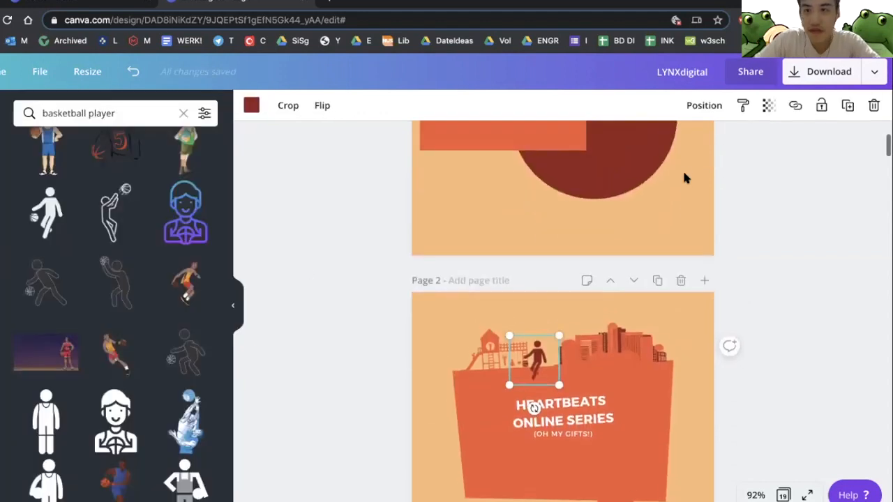
scroll(630, 247, "down", 3)
scroll(631, 247, "down", 2)
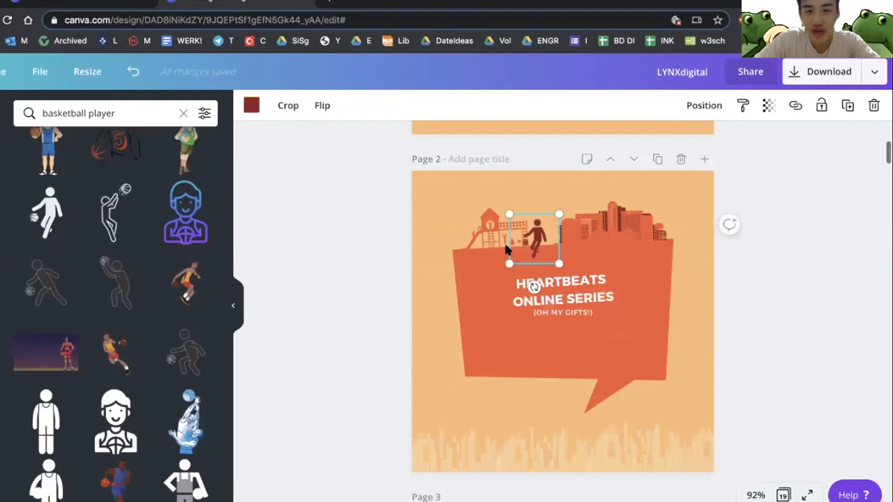
right_click(250, 107)
left_click(250, 108)
left_click(255, 113)
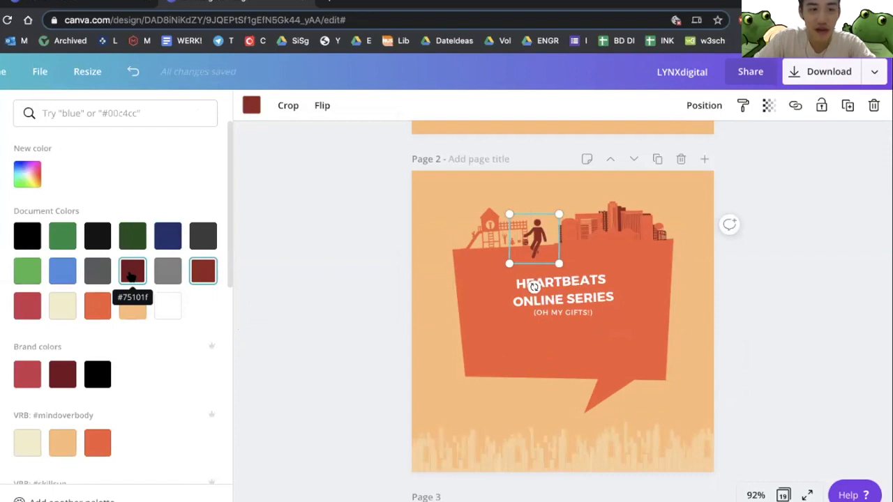
Search Google for the hex code #75101f in a new browser tab.
left_click(332, 4)
type("#750")
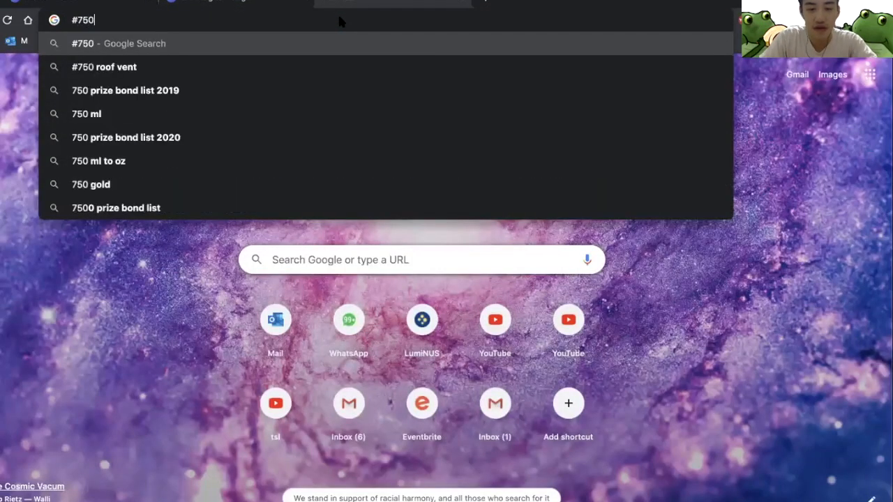
type("101")
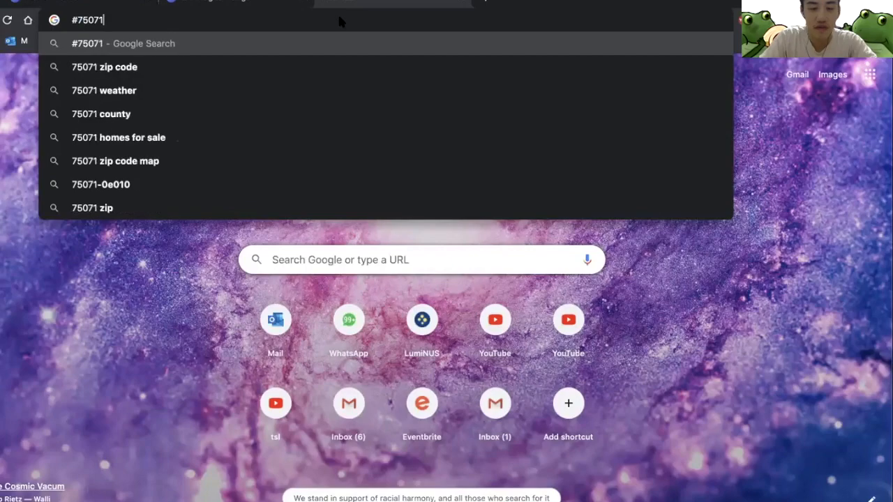
type("f")
key("Return")
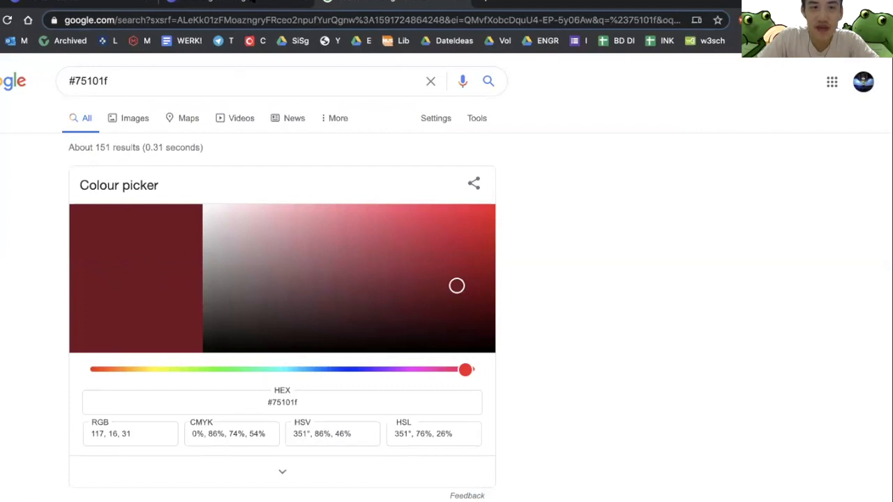
Sample other shades in Google's colour picker, and return to the Canva design.
left_click(246, 2)
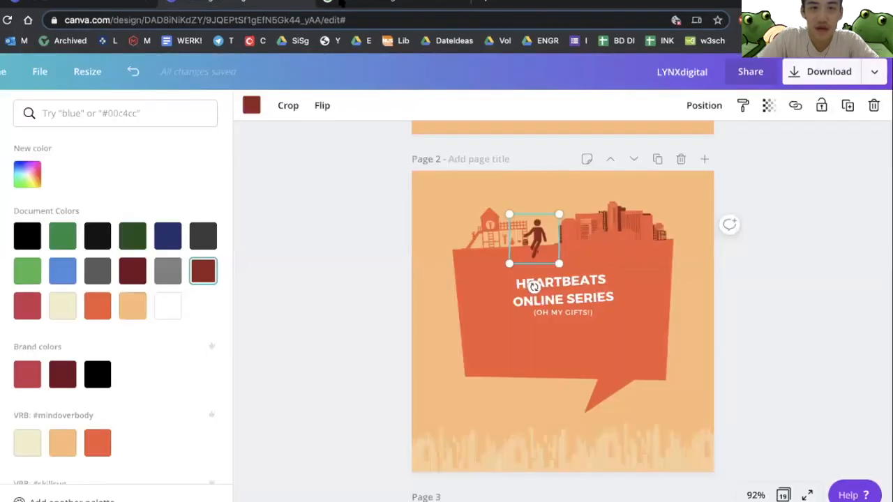
left_click(342, 3)
left_click_drag(412, 250, 453, 245)
left_click_drag(295, 258, 298, 275)
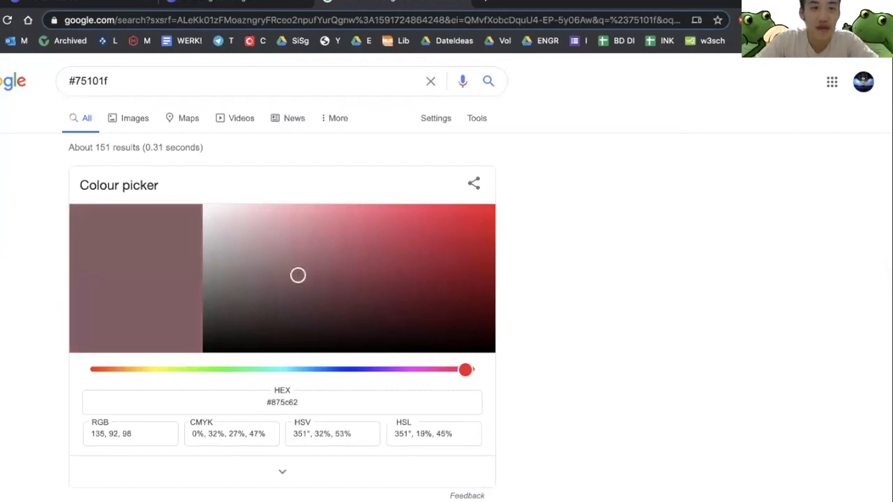
left_click(206, 5)
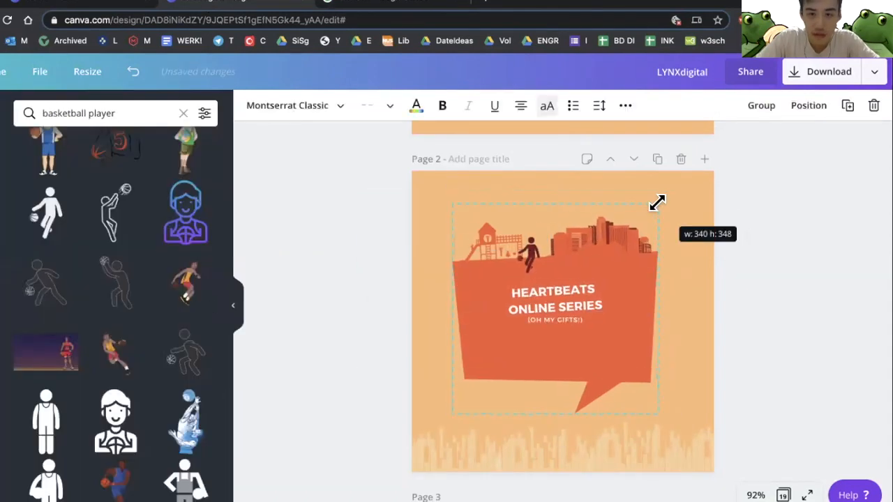
Search the elements for cyclist and place a cyclist silhouette in front of the skyline on the speech bubble's upper edge.
left_click(105, 113)
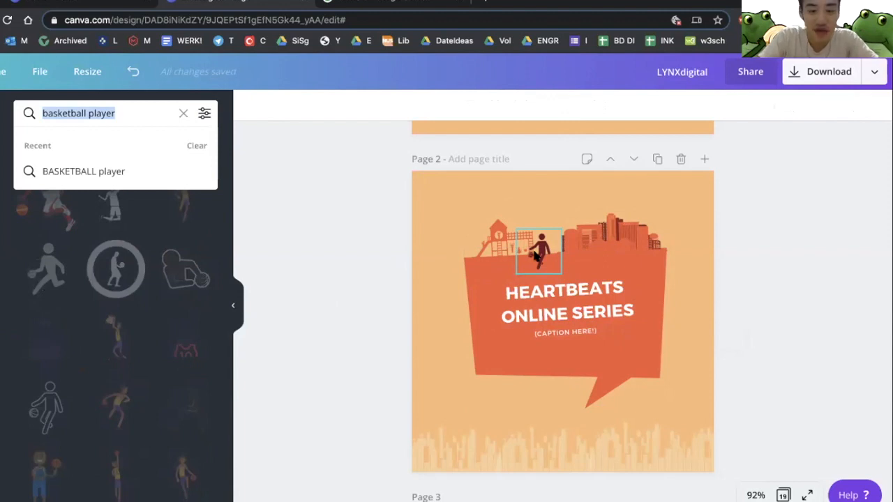
type("cyclist")
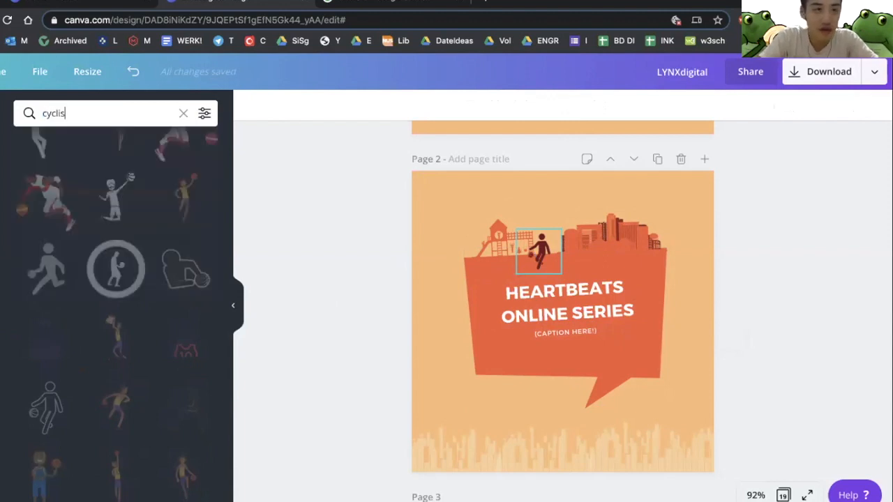
key("Return")
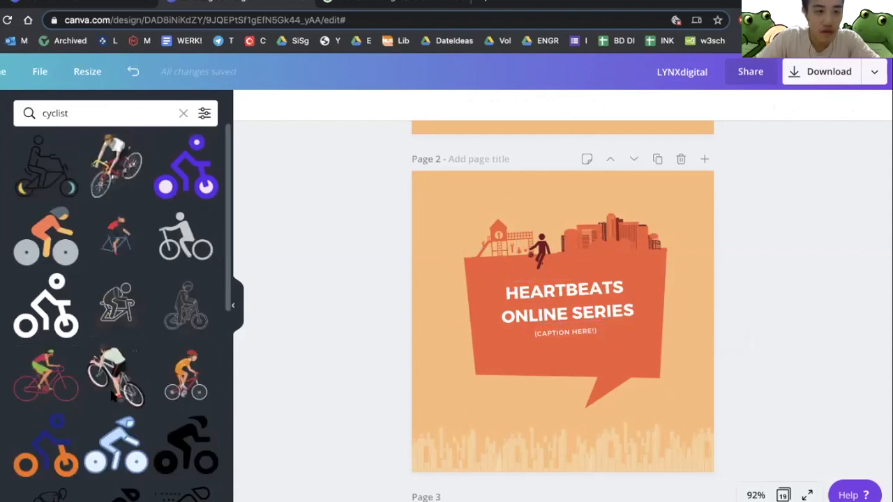
scroll(110, 398, "down", 1)
scroll(110, 398, "down", 10)
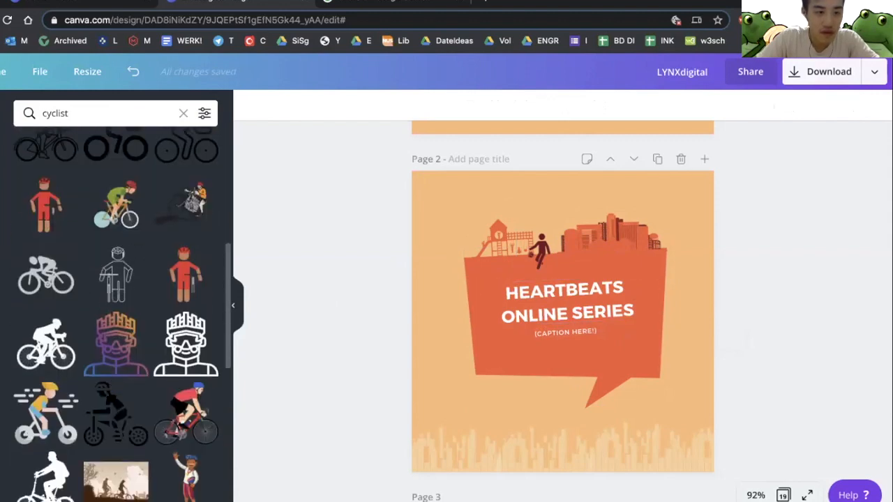
left_click(50, 354)
left_click_drag(621, 258, 598, 253)
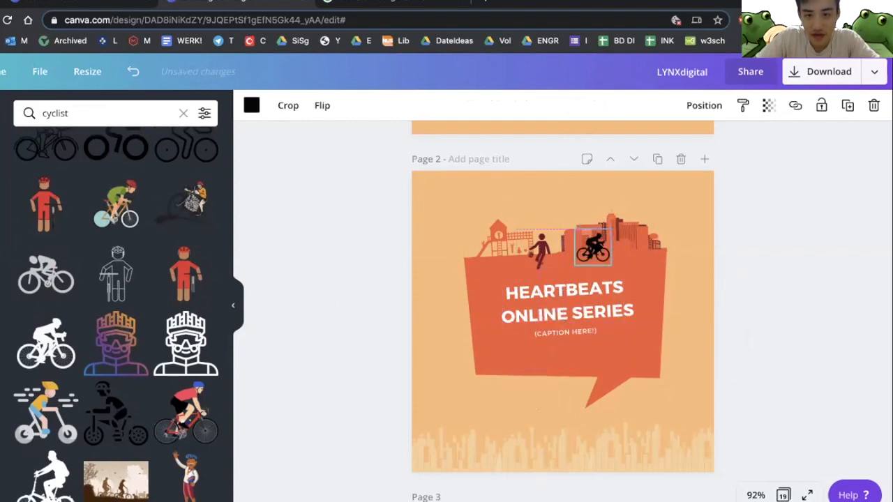
Recolor the cyclist dark red, shrink it onto the bubble's upper edge, and adjust the basketball player's placement beside it.
left_click(252, 106)
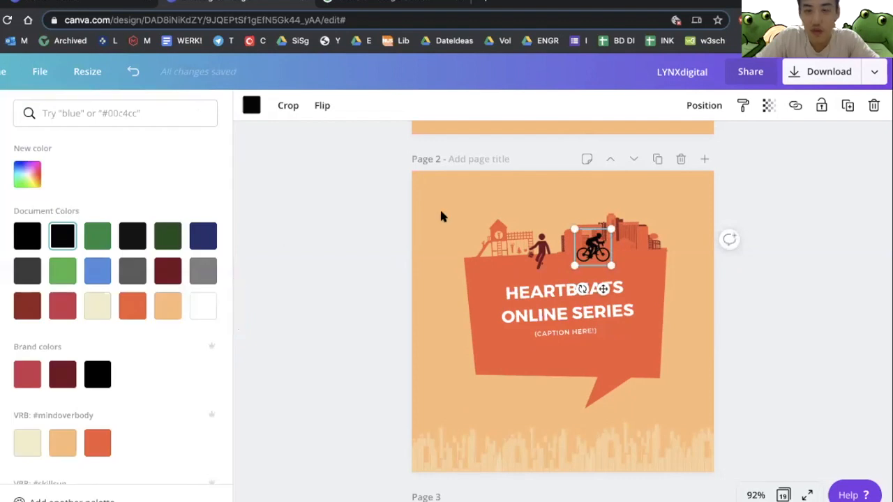
left_click(167, 271)
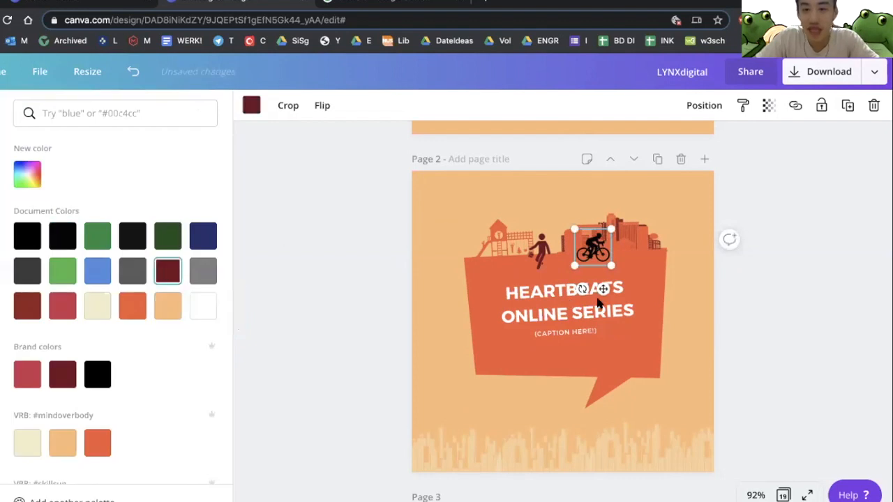
left_click_drag(582, 289, 581, 290)
left_click_drag(612, 229, 600, 239)
mouse_move(589, 253)
left_mouse_down()
mouse_move(605, 245)
mouse_move(586, 249)
left_mouse_up()
left_click_drag(540, 251, 541, 254)
left_click(405, 281)
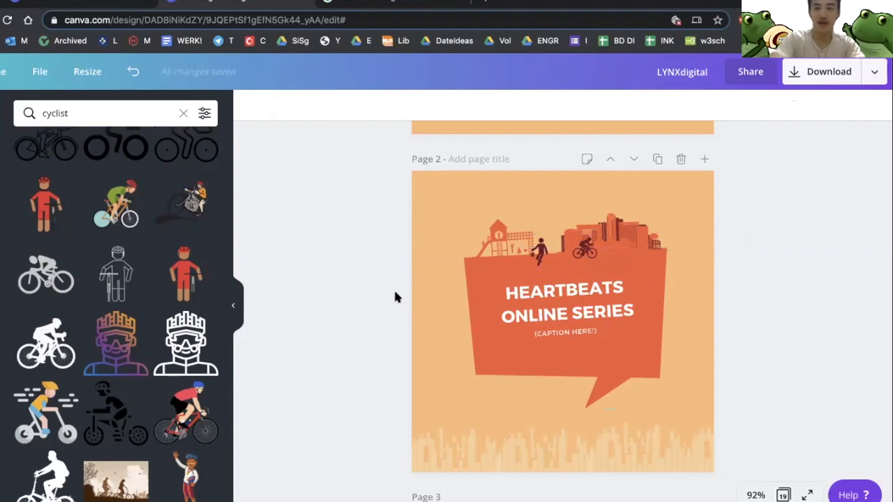
Select the speech bubble with its title, caption and decorations together, and center the group horizontally near the middle of page 2.
left_click_drag(377, 250, 630, 350)
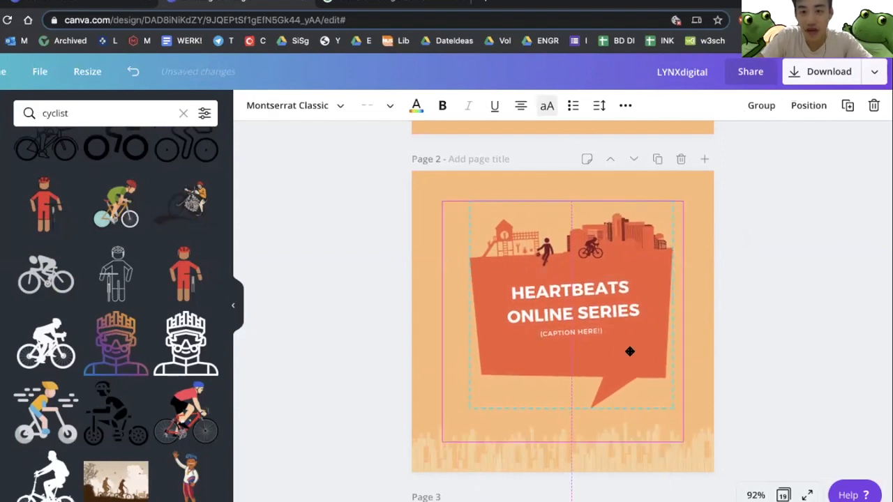
left_click_drag(628, 352, 631, 365)
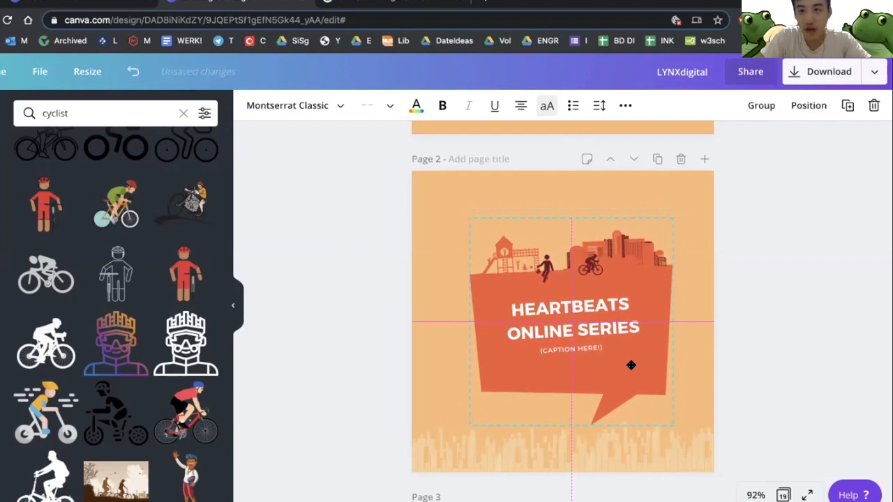
left_click_drag(631, 365, 630, 365)
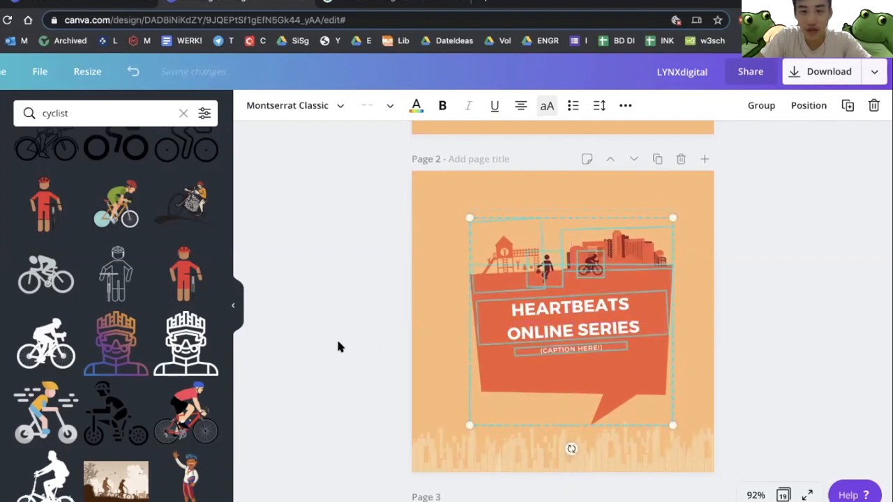
left_click(403, 358)
left_click_drag(486, 334, 610, 257)
left_click(475, 454)
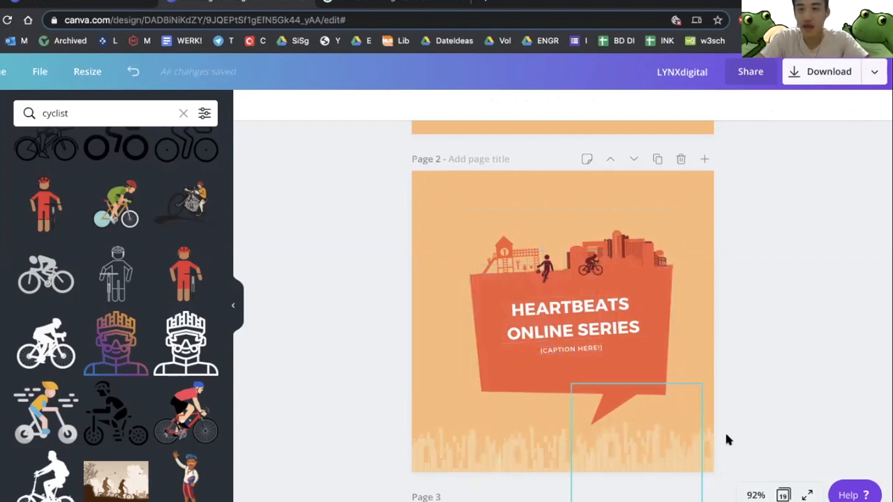
left_click_drag(365, 379, 640, 280)
left_click(363, 324)
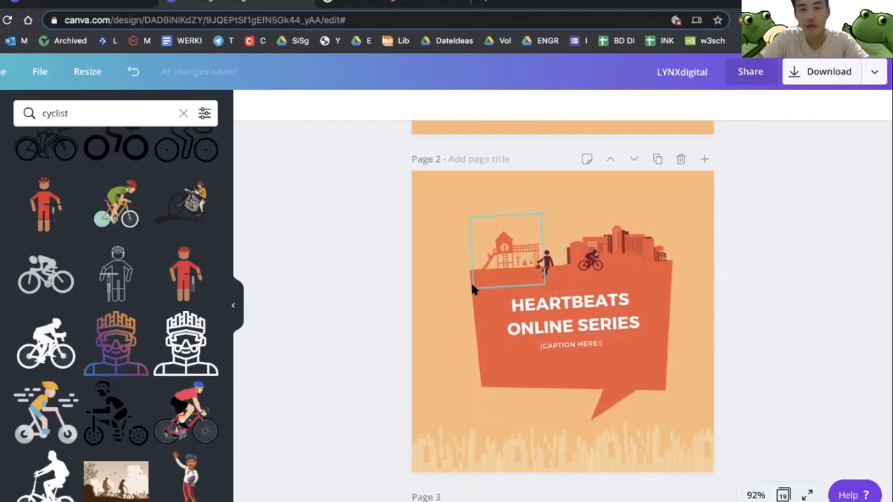
Shift page 1's orange-red square slightly to the right, and compare it and the dark red circle with page 2's design.
scroll(508, 256, "up", 5)
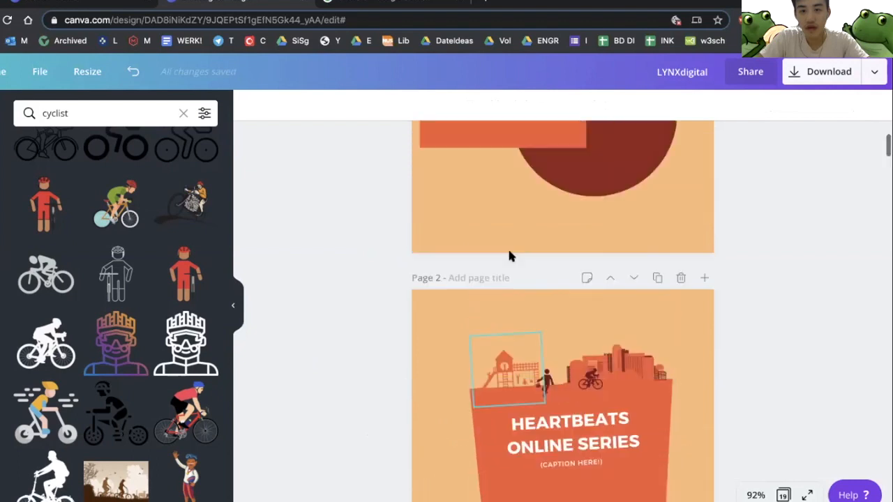
left_click_drag(537, 256, 554, 255)
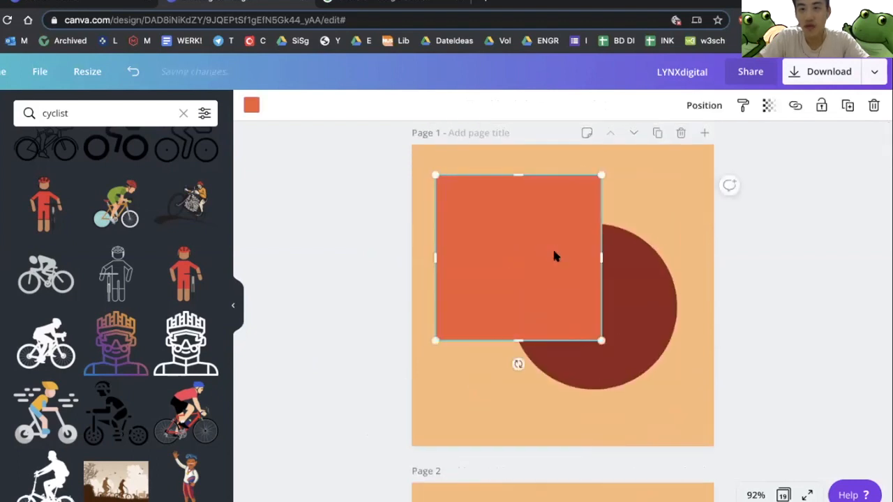
left_click(353, 348)
scroll(594, 353, "down", 3)
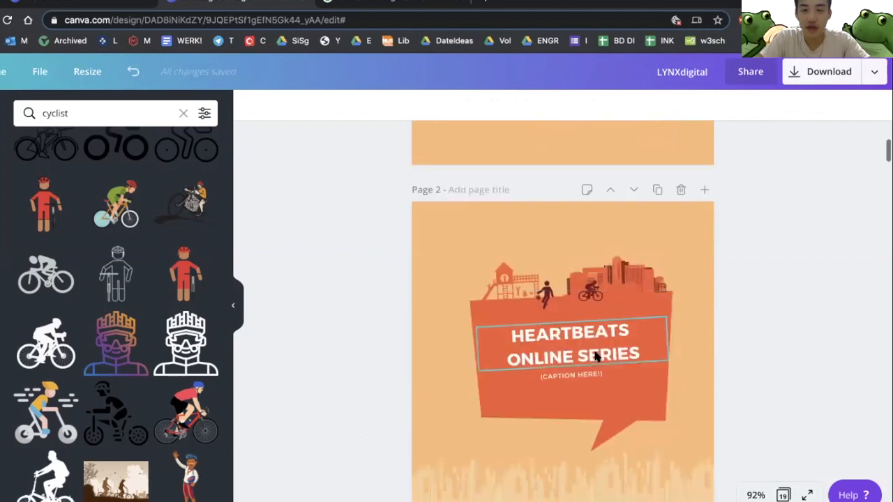
scroll(591, 346, "up", 3)
left_click(648, 214)
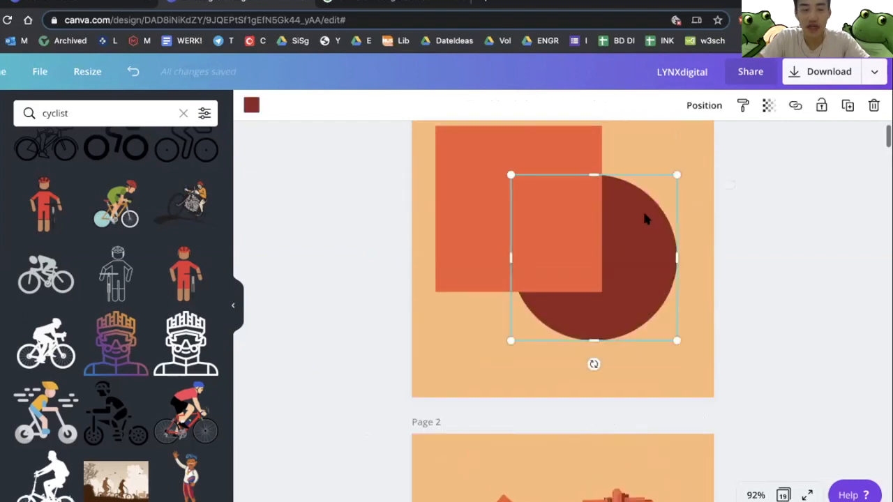
left_click(323, 384)
scroll(323, 384, "down", 4)
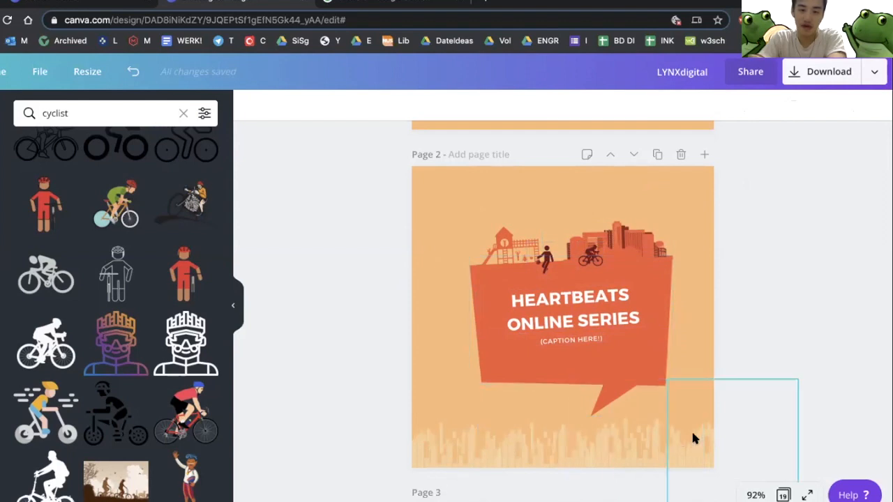
left_click(532, 326)
triple_click(531, 326)
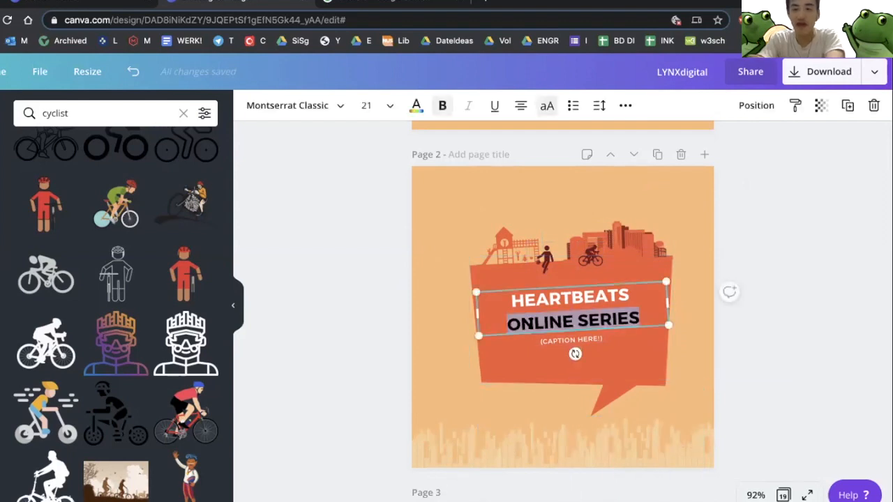
double_click(532, 311)
left_click(402, 289)
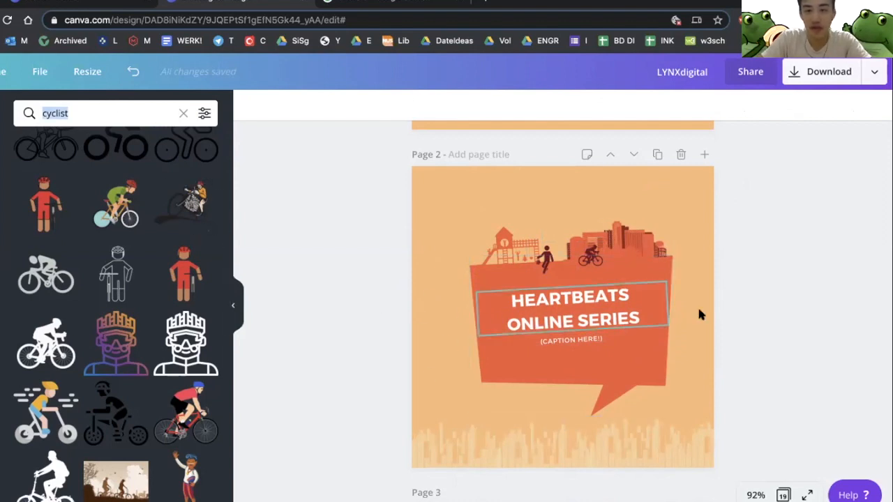
Search the elements for earphones and place a black wired pair over the speech bubble's left edge.
type("earphones")
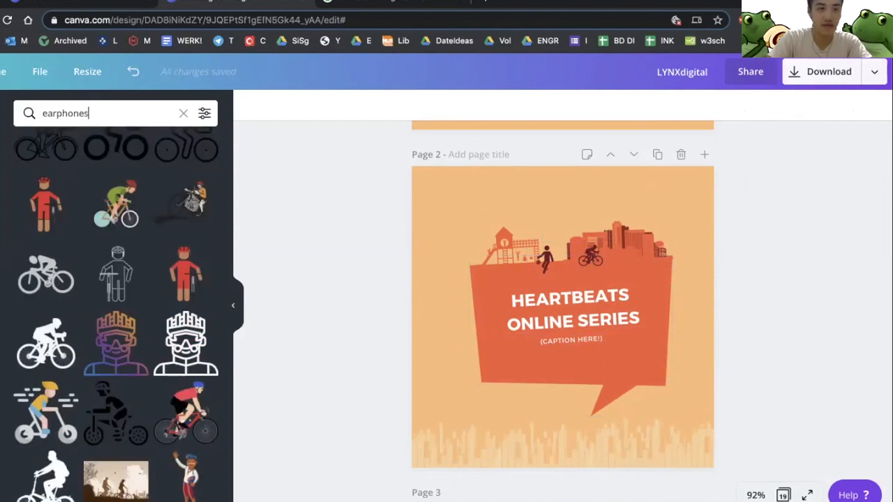
key("Return")
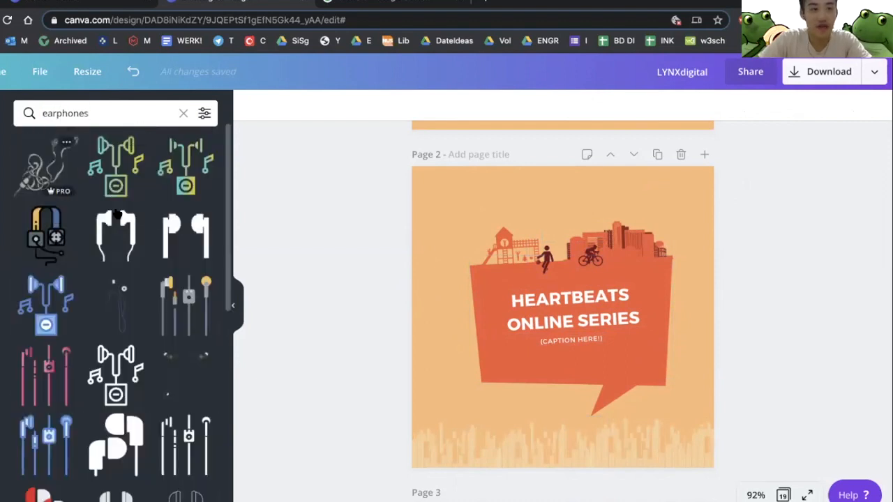
left_click(184, 234)
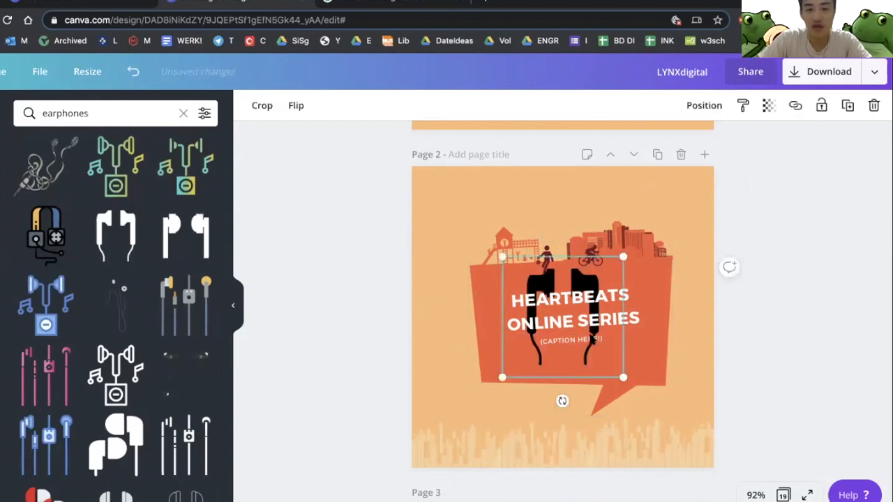
left_click_drag(563, 398, 457, 401)
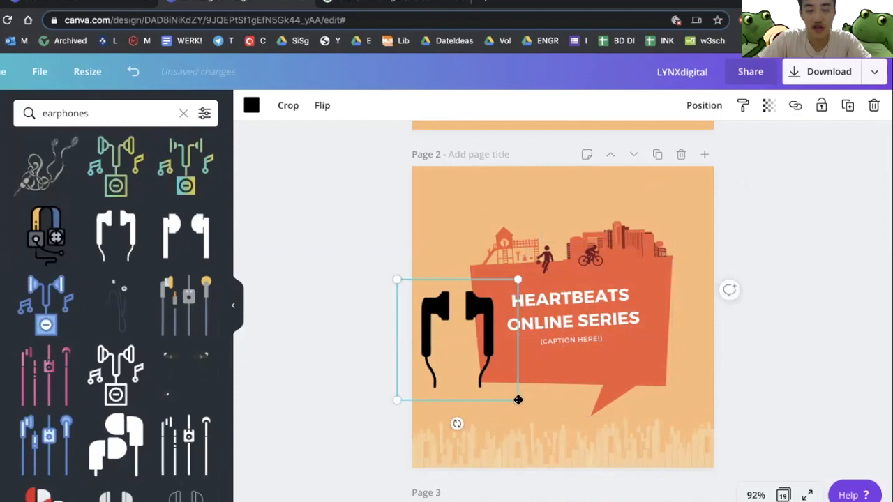
Crop the earphones graphic to its left earbud and tilt it against the speech bubble's left side.
double_click(490, 332)
left_click_drag(515, 280, 445, 282)
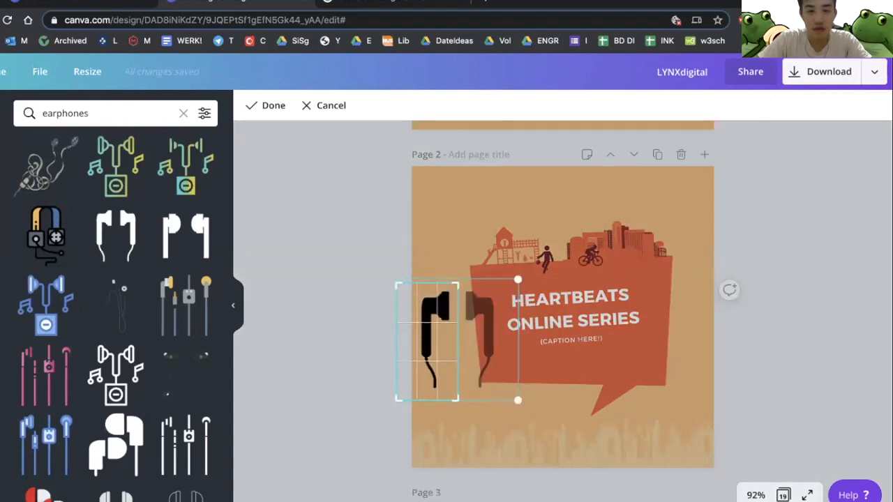
left_click(376, 303)
left_click_drag(433, 399, 467, 426)
Duplicate the earbud, flip the copy horizontally, and place it tilted against the speech bubble's right edge.
key("super+d")
left_click_drag(466, 336, 497, 210)
left_click(332, 105)
left_click(350, 141)
left_click(279, 106)
left_click_drag(504, 322, 494, 322)
left_click_drag(637, 285, 683, 323)
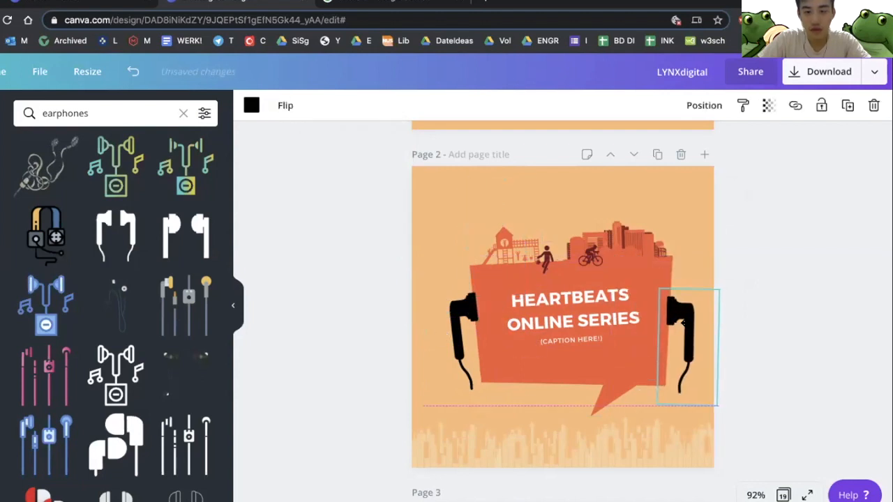
left_click(305, 376)
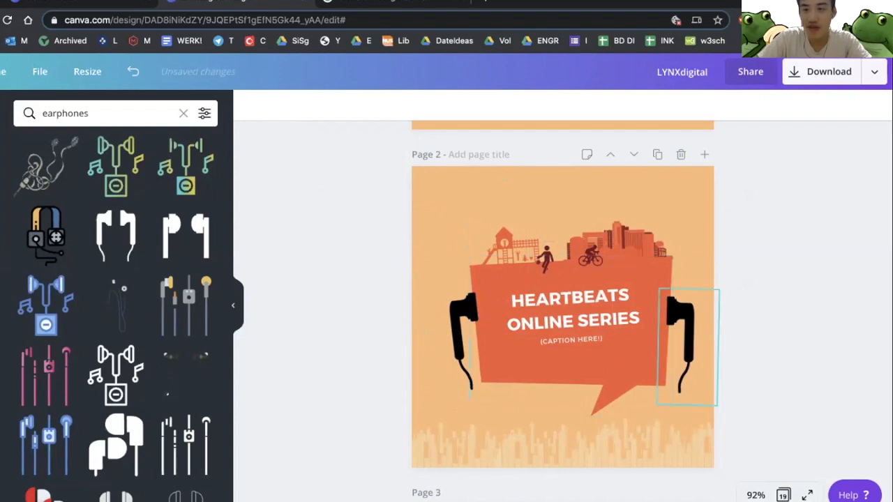
left_click(682, 335)
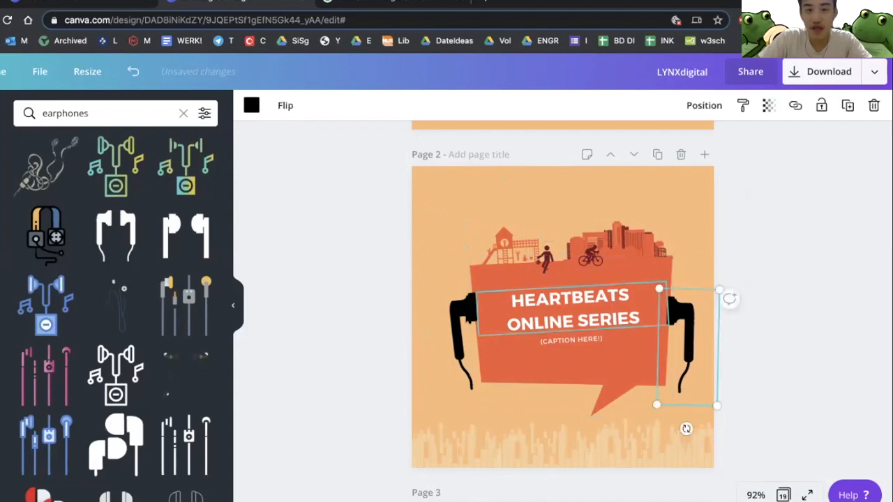
left_click(463, 334)
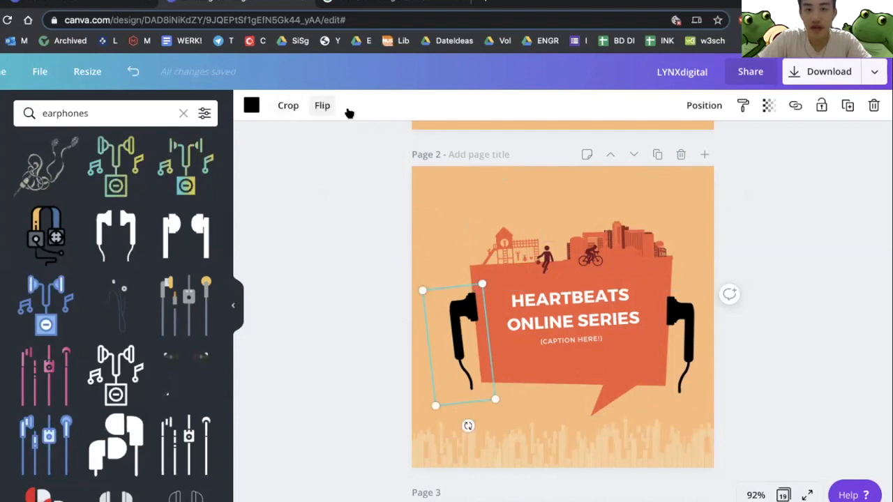
Try flipping the right earbud horizontally.
left_click(681, 338)
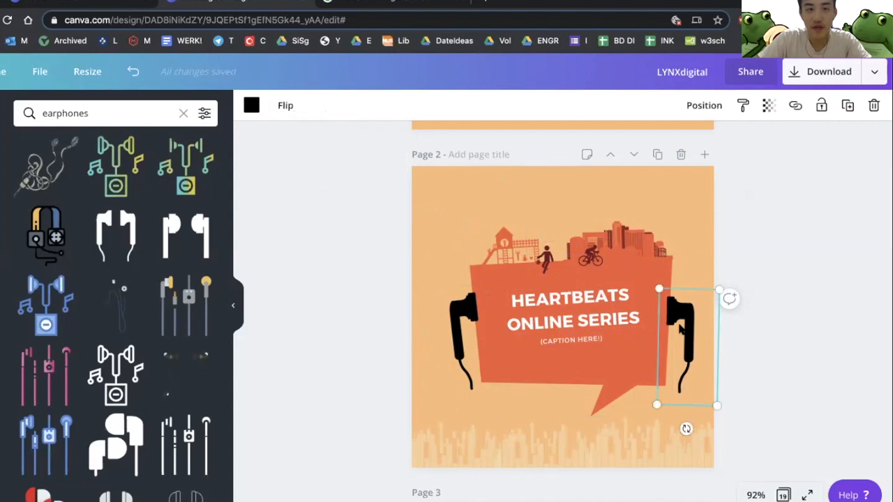
left_click(286, 106)
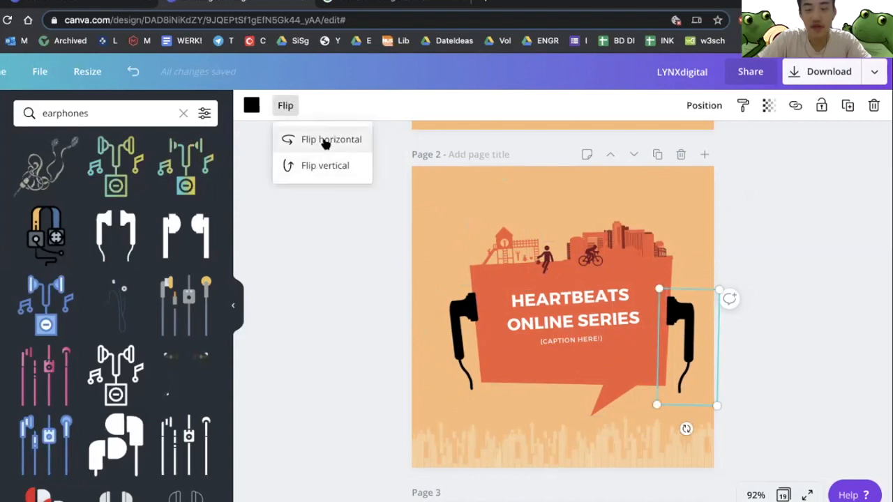
right_click(325, 141)
right_click(295, 142)
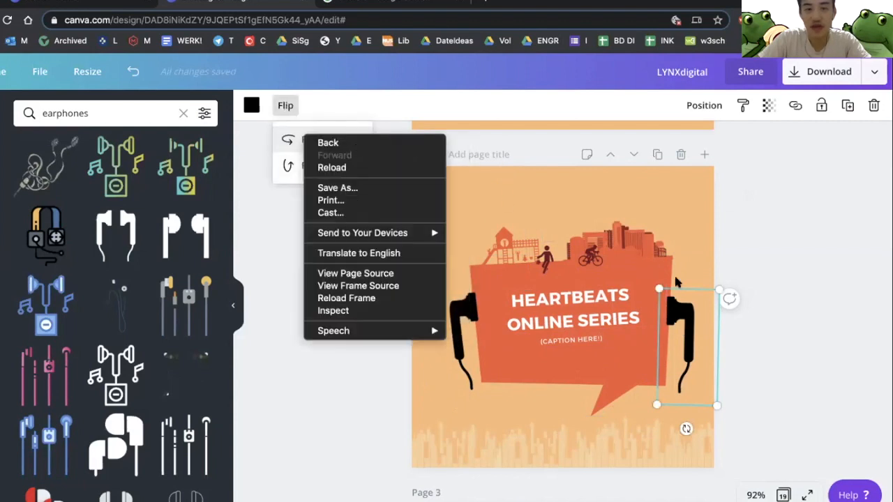
left_click(296, 143)
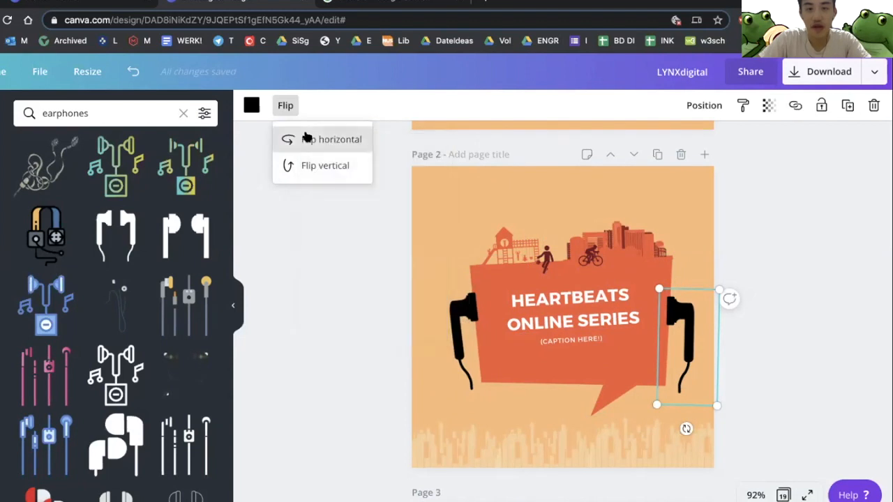
left_click(302, 139)
left_click(288, 106)
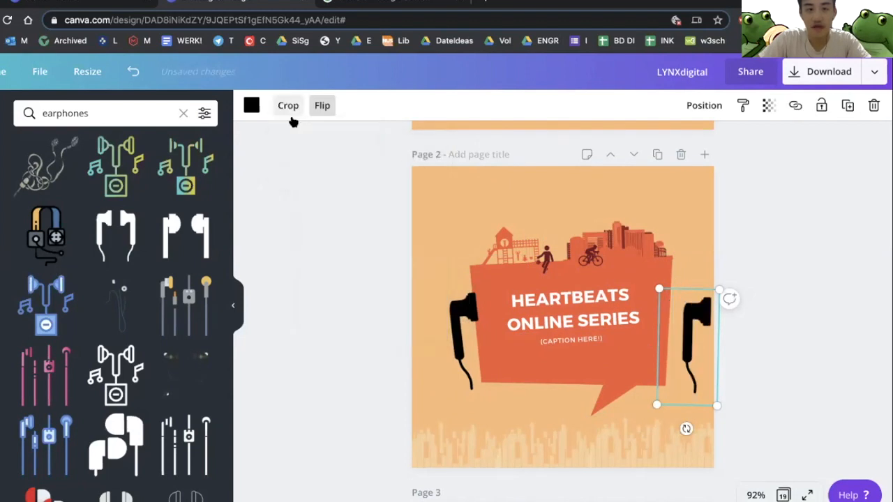
Trim the lower end of the right earbud by cropping and recolour both earbuds dark red.
double_click(710, 376)
left_click_drag(654, 404, 653, 379)
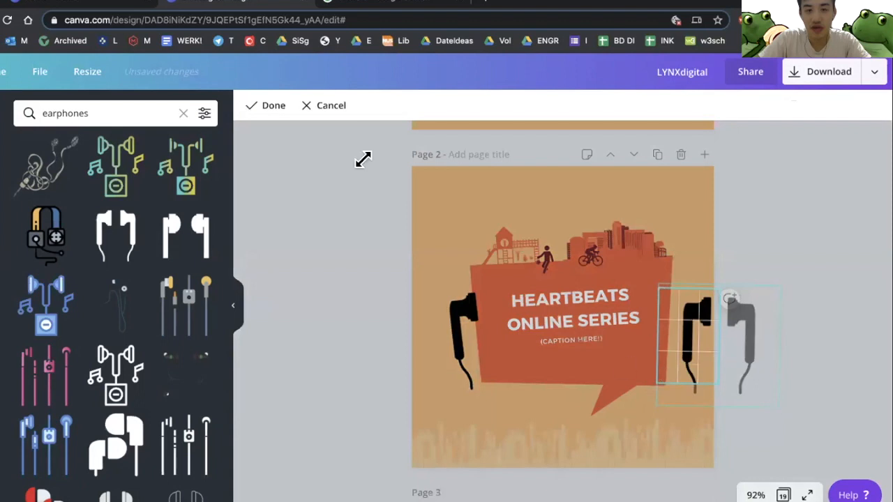
left_click(379, 187)
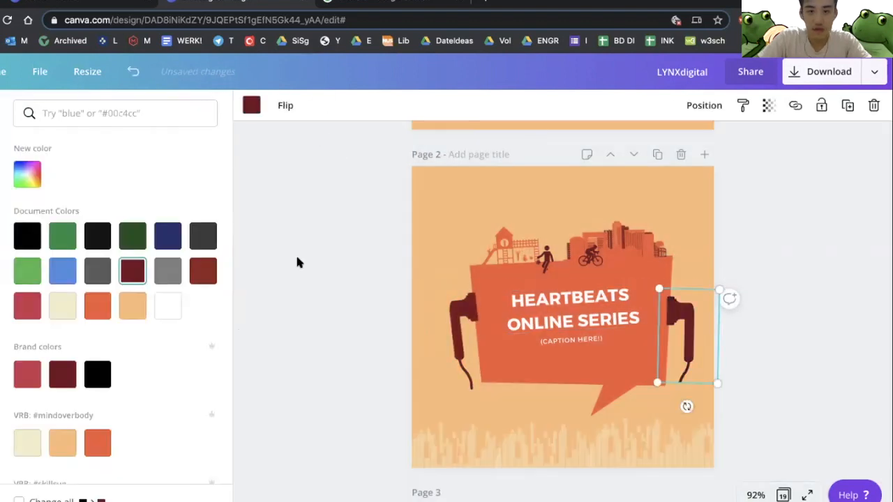
left_click(297, 257)
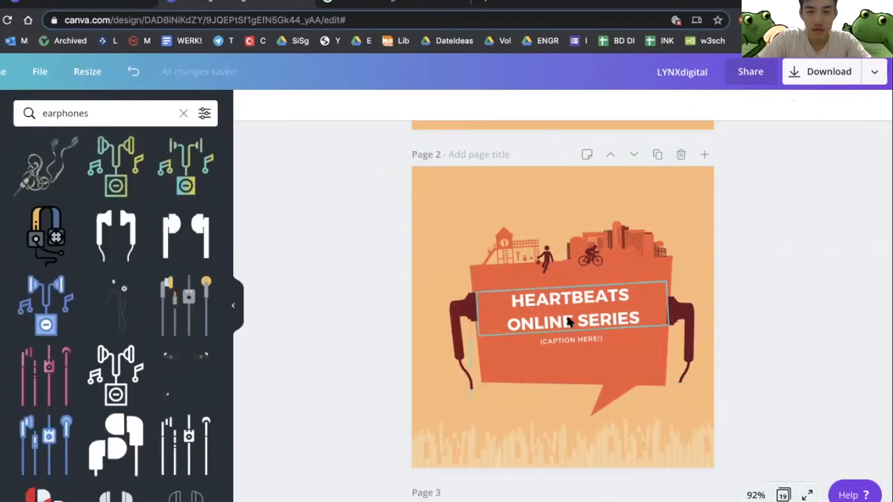
Duplicate the HEARTBEATS ONLINE SERIES title, recolour one dark red, and offset the white one slightly over it as a drop shadow.
left_click(569, 321)
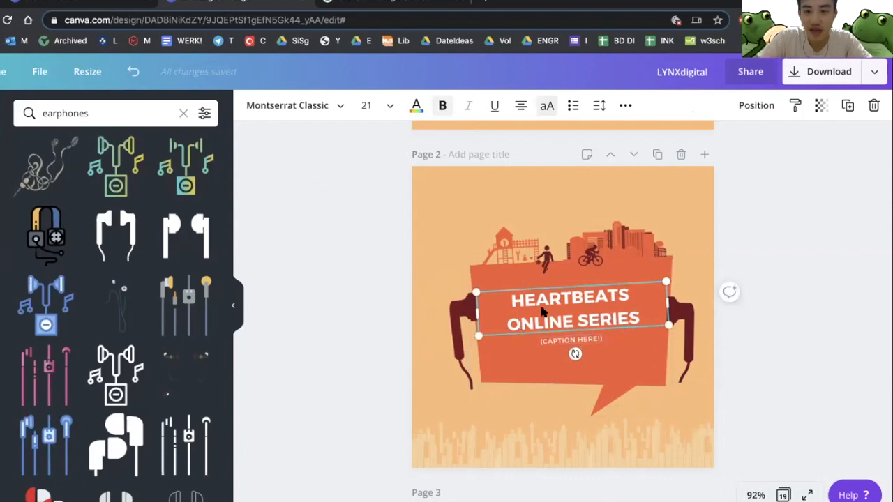
key("super+d")
left_click_drag(610, 310, 613, 339)
left_click(590, 295)
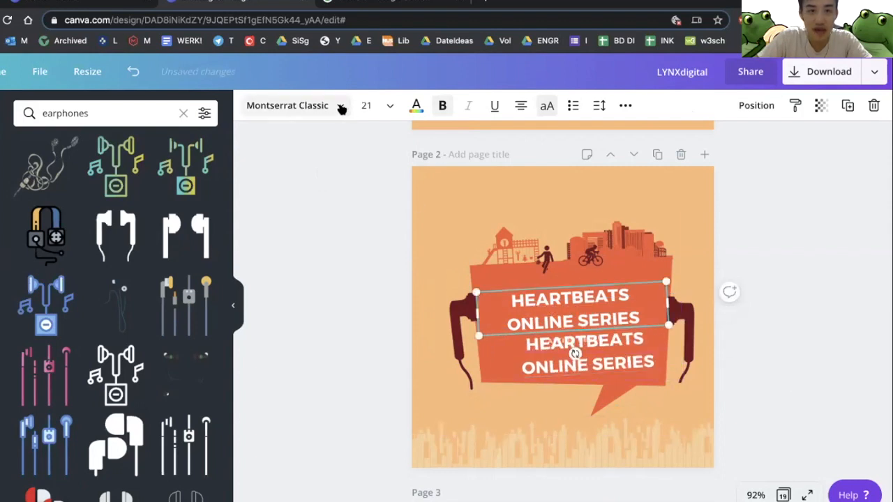
left_click(415, 105)
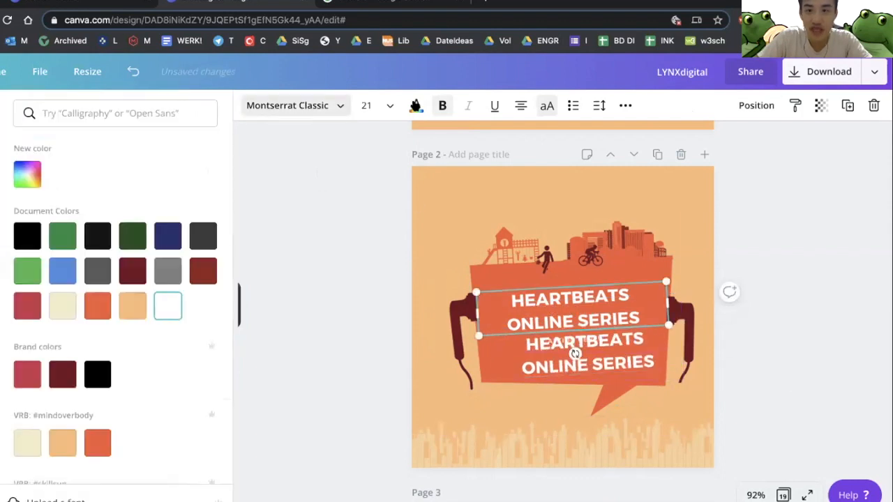
left_click(203, 273)
left_click(575, 349)
left_click_drag(575, 349, 581, 301)
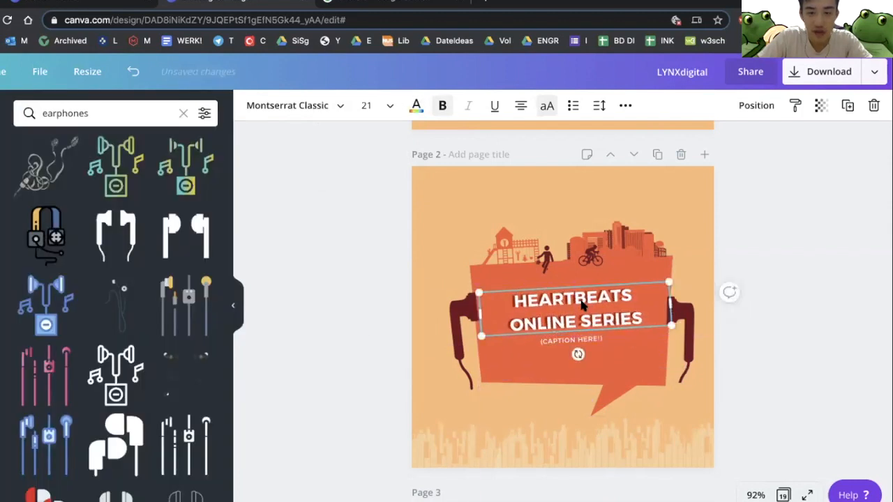
key("Left")
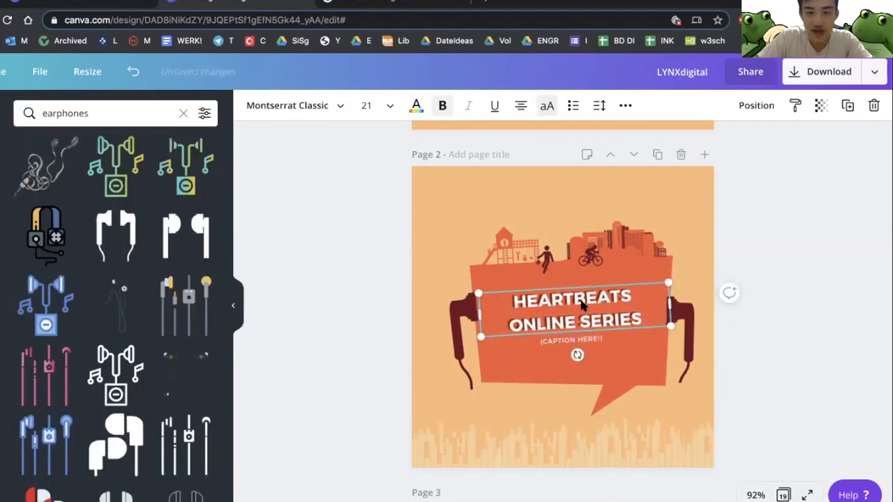
left_click(374, 369)
Select both title layers together with the caption and enlarge them within the speech bubble.
left_click(592, 339)
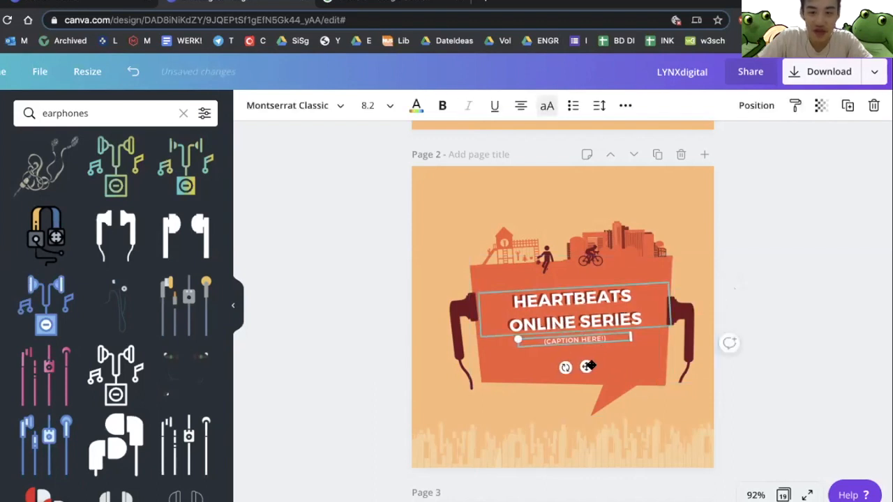
left_click(579, 314, "shift")
left_click(644, 439, "shift")
left_click(510, 442, "shift")
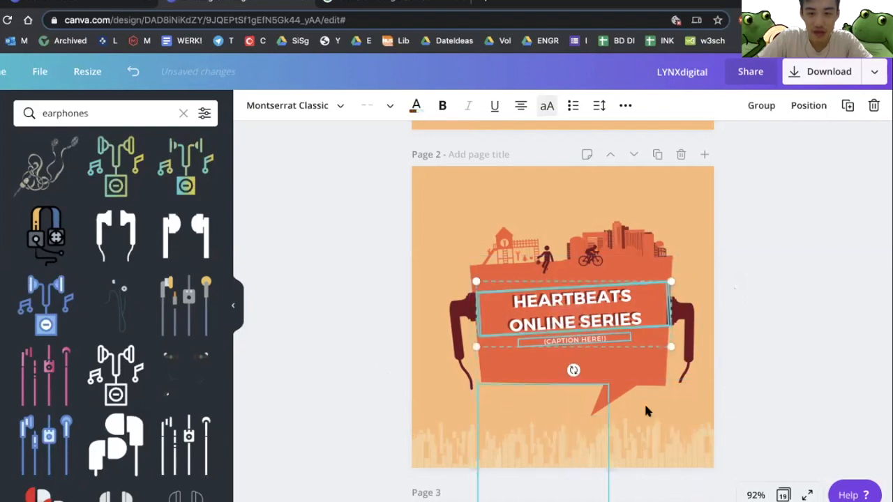
left_click_drag(668, 347, 693, 353)
left_click(360, 340)
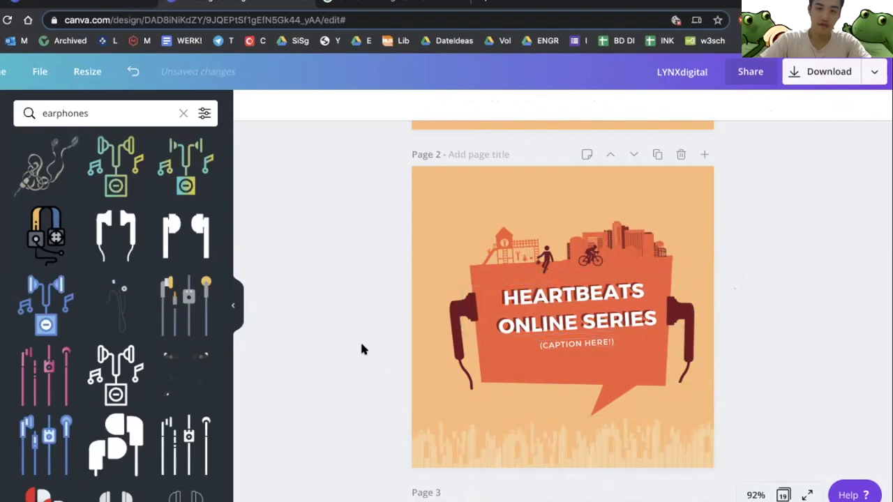
Delete both earbuds beside the speech bubble.
left_click(455, 355)
left_click(684, 351, "shift")
key("Delete")
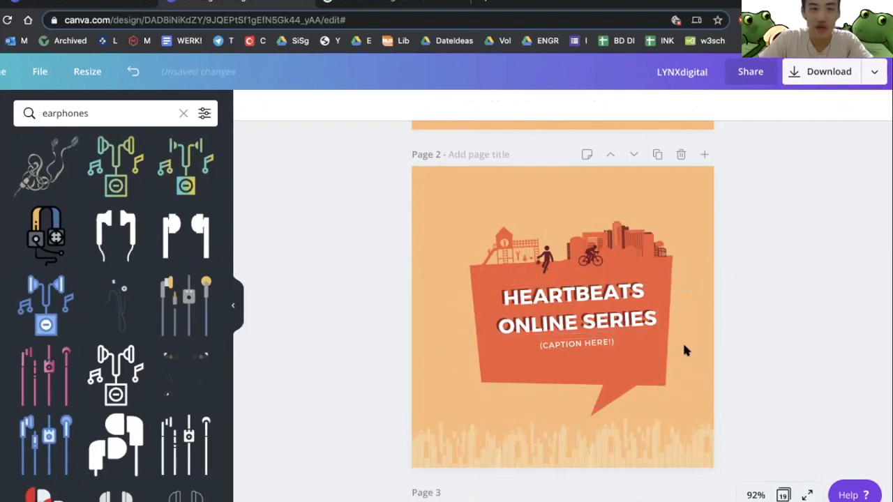
Search the elements for headphones and add the solid black over-ear pair to page 2.
double_click(136, 114)
right_click(132, 116)
left_click(58, 116)
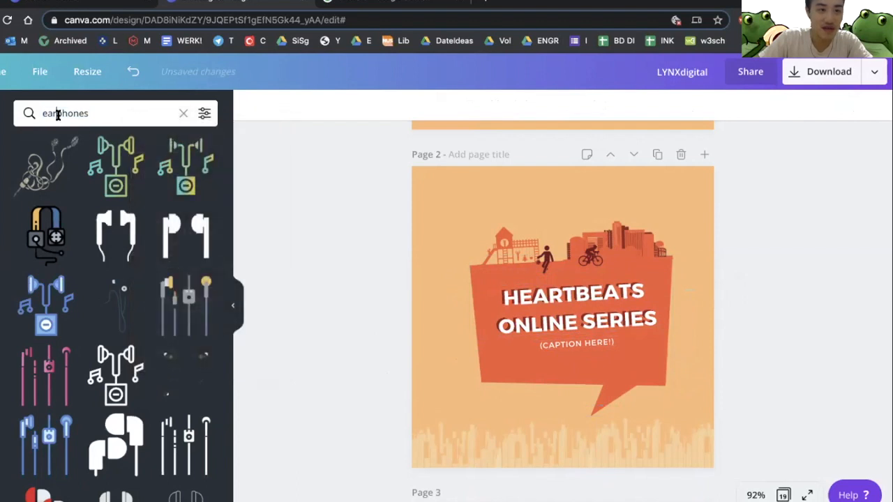
key("BackSpace")
key("BackSpace")
key("BackSpace")
type("hea")
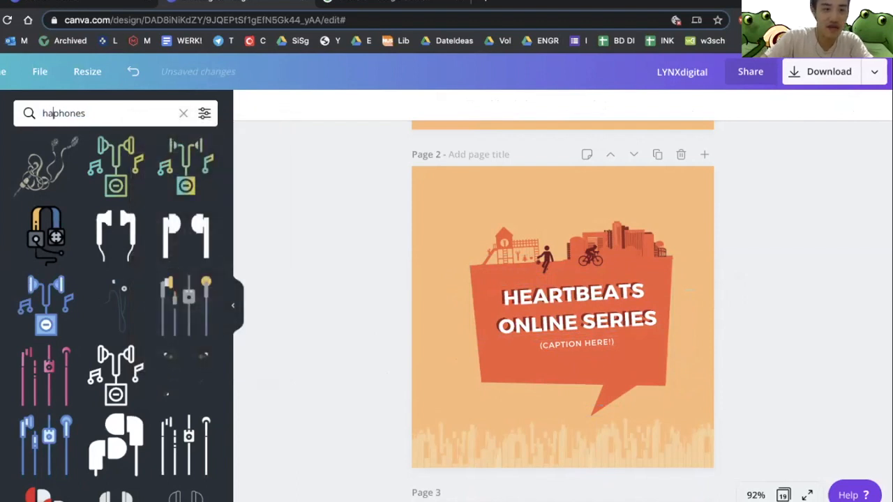
type("d")
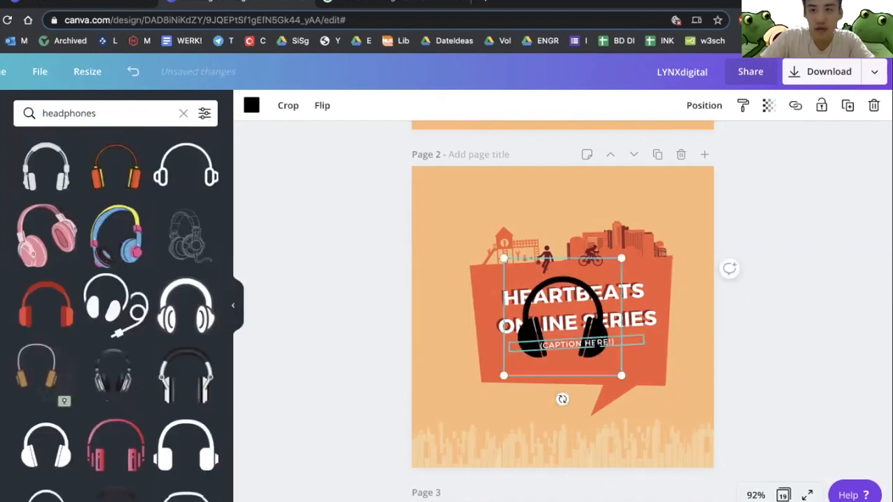
left_click_drag(596, 344, 581, 337)
key("super+z")
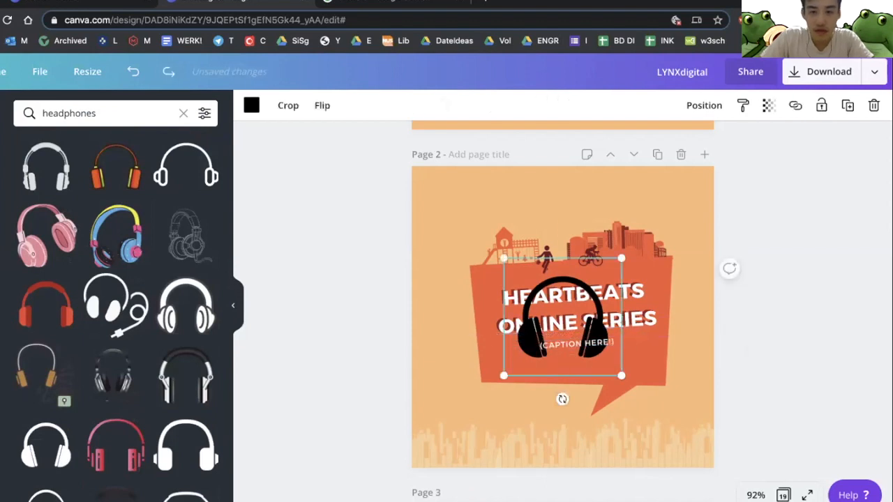
Enlarge and tilt the headphones, and crop them to the left ear cup against the speech bubble's left edge.
left_click_drag(518, 282, 424, 268)
left_click_drag(528, 243, 826, 89)
left_click_drag(656, 229, 600, 330)
left_click_drag(680, 401, 674, 431)
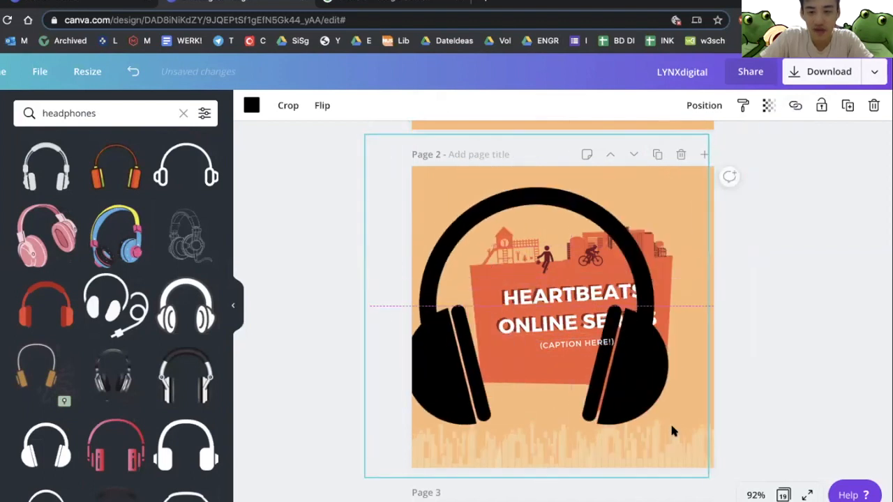
left_click_drag(701, 478, 563, 360)
left_click_drag(571, 281, 619, 313)
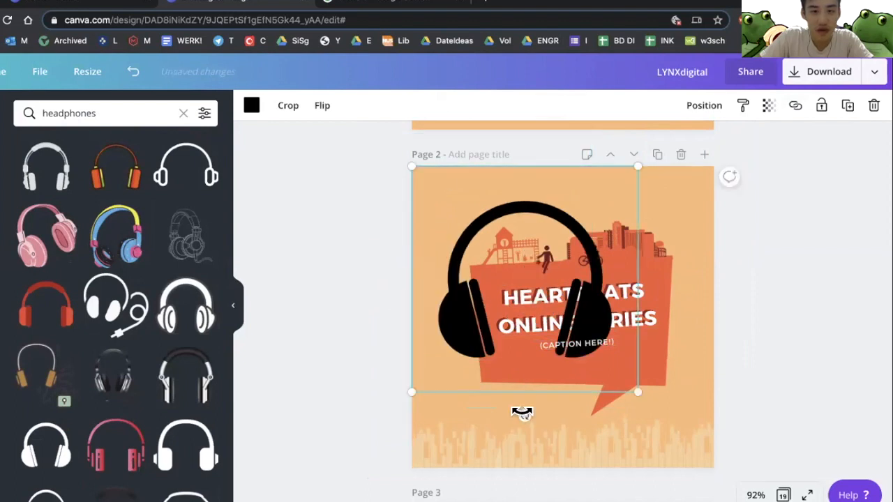
left_click_drag(520, 415, 508, 417)
mouse_move(525, 314)
left_mouse_down()
mouse_move(518, 328)
mouse_move(527, 327)
left_mouse_up()
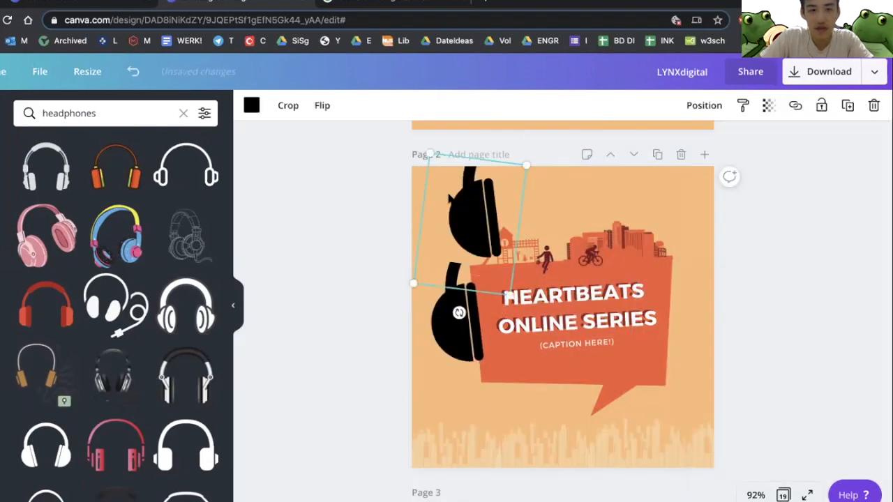
Flip the duplicated ear cup horizontally and place it tilted against the speech bubble's right edge.
left_click_drag(452, 205, 464, 219)
right_click(318, 104)
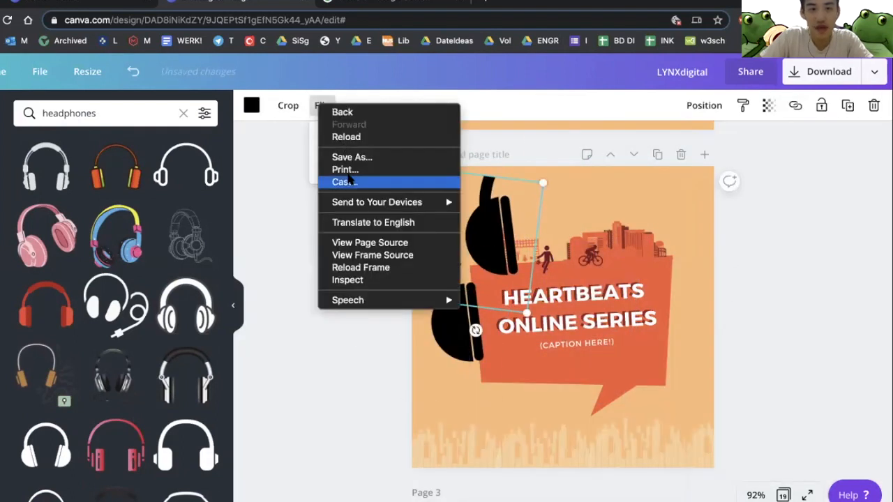
right_click(300, 92)
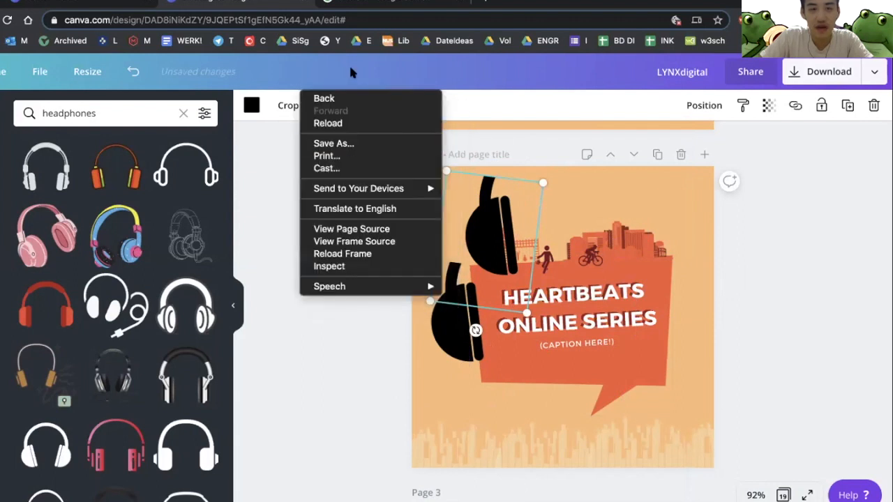
left_click(349, 64)
left_click(325, 108)
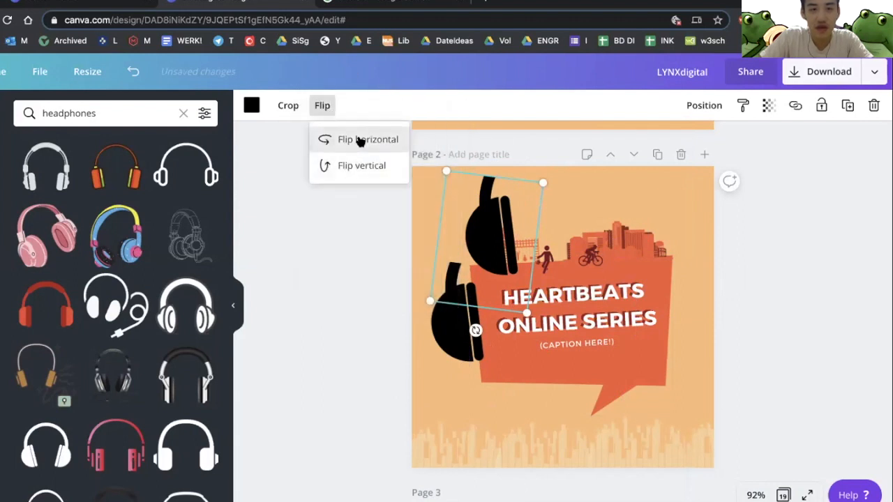
left_click(358, 140)
left_click_drag(487, 242, 652, 331)
mouse_move(658, 423)
left_mouse_down()
mouse_move(688, 415)
mouse_move(674, 418)
left_mouse_up()
left_click_drag(686, 335, 726, 321)
Recolour the headphone ear cups dark red.
left_click(457, 323)
left_click(251, 108)
left_click(134, 270)
Paste another headphones copy, crop it to the headband, and enlarge and tilt it into an arch joining both ear cups.
left_click(689, 311)
key("super+v")
left_click(287, 105)
left_click_drag(592, 270, 633, 271)
left_click(266, 106)
left_click_drag(649, 189, 763, 105)
left_click_drag(610, 296, 598, 297)
mouse_move(420, 278)
left_mouse_down()
mouse_move(439, 269)
mouse_move(399, 312)
mouse_move(455, 251)
mouse_move(433, 270)
left_mouse_up()
left_click_drag(642, 218, 643, 223)
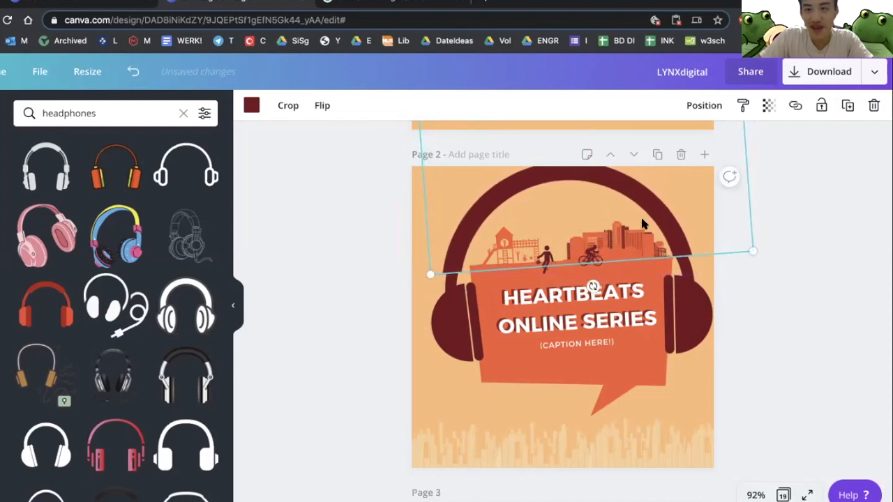
Select the headphones, speech bubble, decorations and text together, scale them down slightly and centre them above the skyline strip.
left_click(354, 334)
left_click_drag(315, 359, 654, 244)
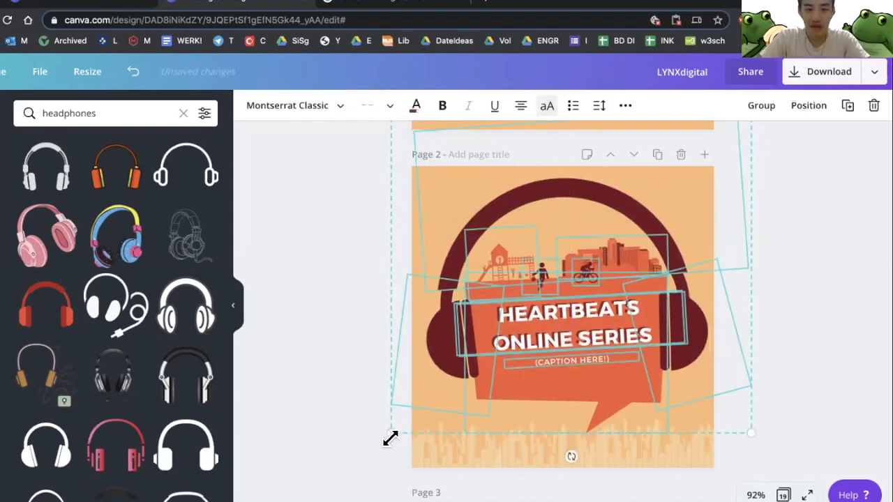
left_click_drag(407, 417, 412, 414)
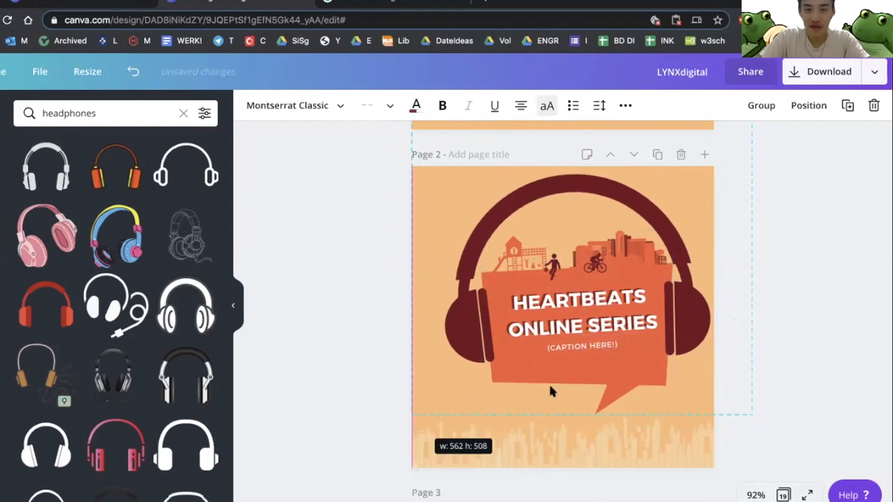
key("ctrl+z")
left_click_drag(643, 372, 644, 374)
left_click(351, 370)
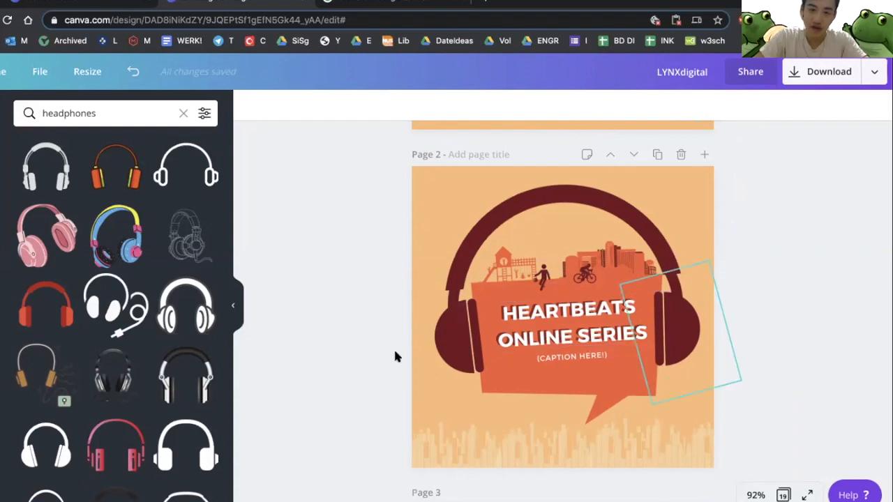
left_click_drag(376, 345, 600, 225)
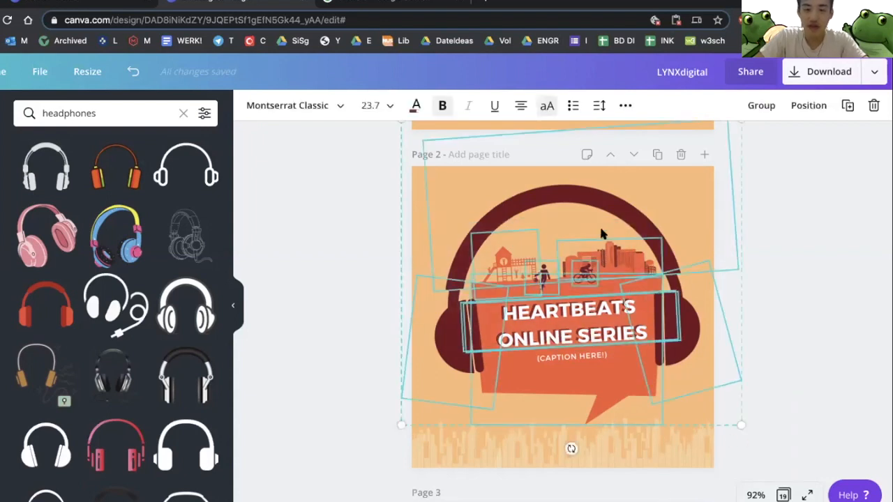
left_click(342, 284)
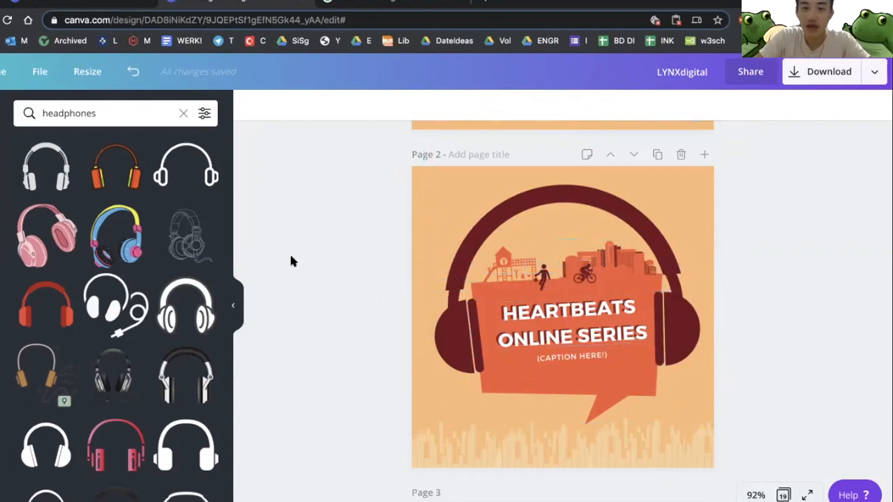
scroll(292, 261, "up", 5)
scroll(292, 261, "down", 5)
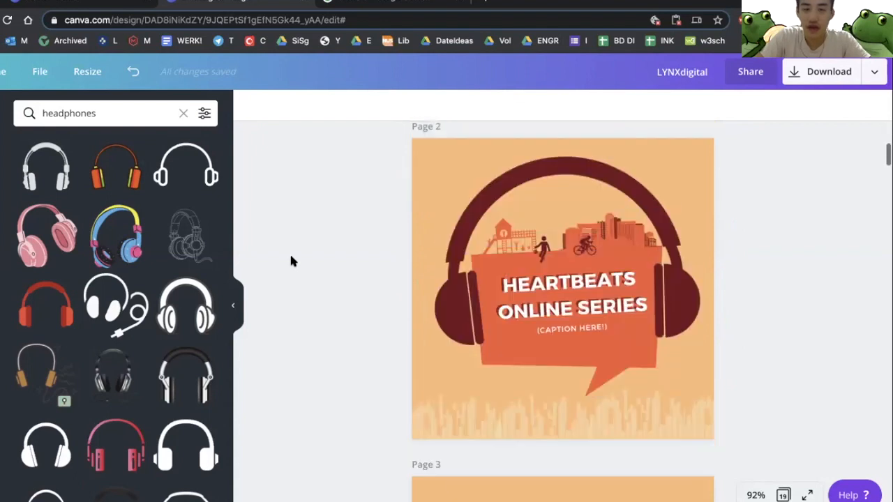
scroll(538, 239, "up", 1)
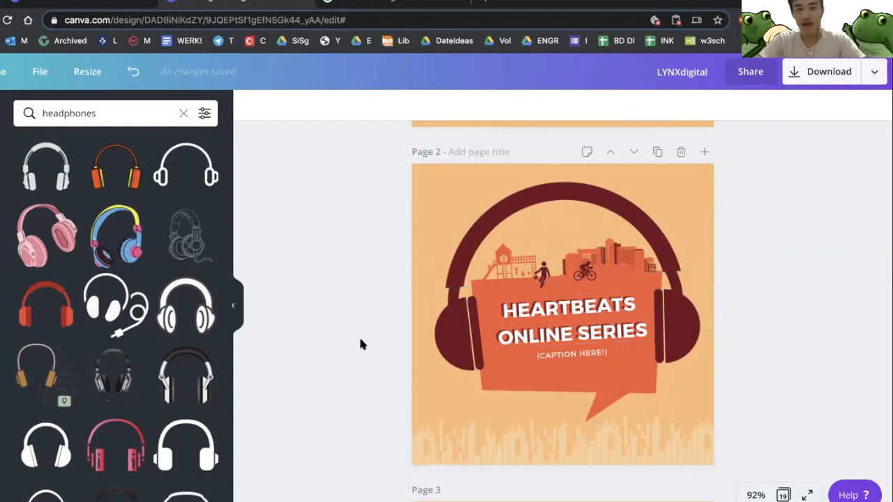
Replace the caption placeholder beneath the speech bubble's title with "Hearty conversations. Thinking communities!".
left_click(562, 356)
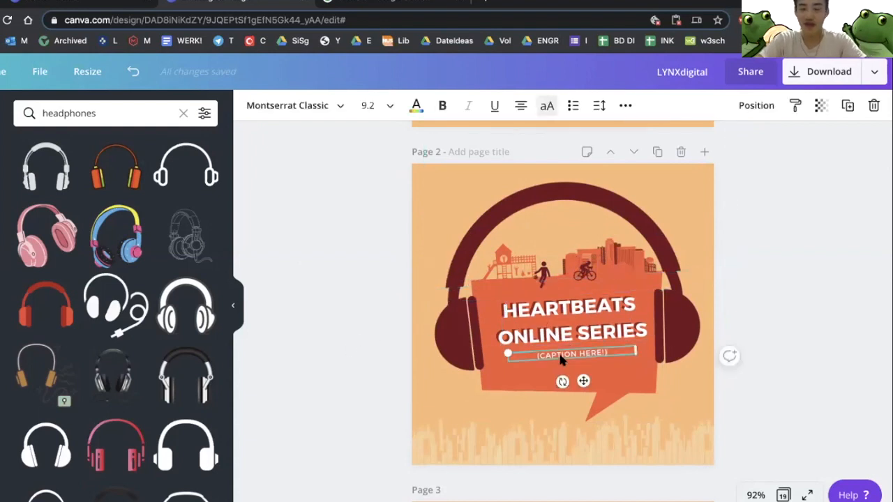
left_click(560, 355)
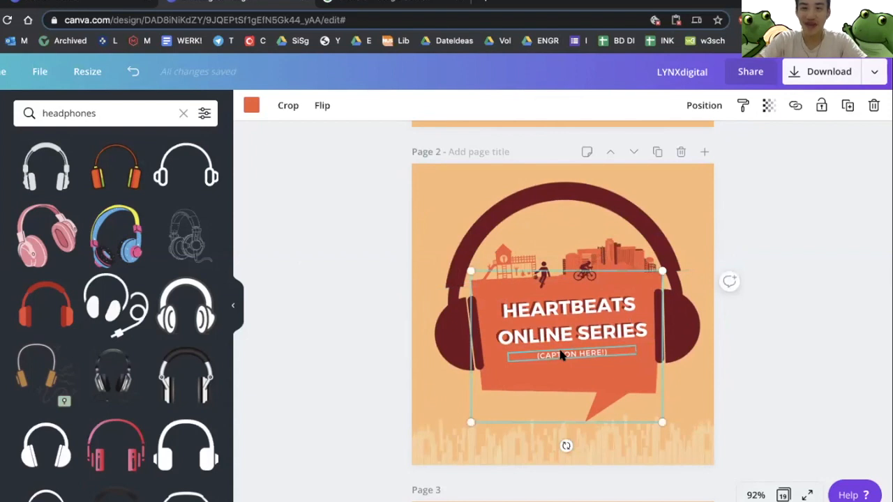
left_click(340, 329)
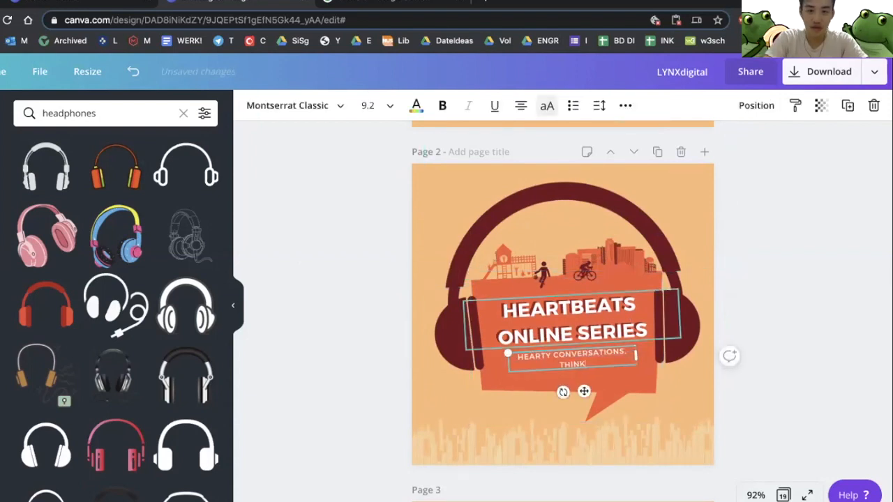
left_click(355, 296)
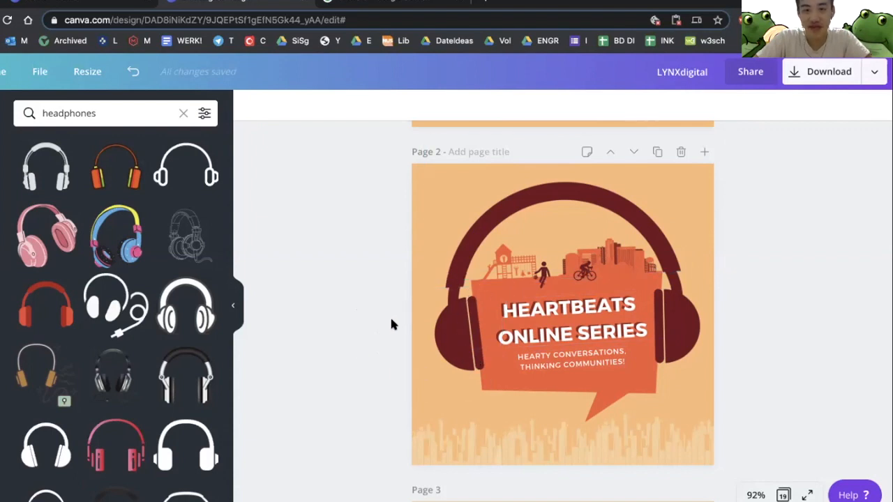
Title page 2 "HeartBeats".
scroll(398, 307, "up", 1)
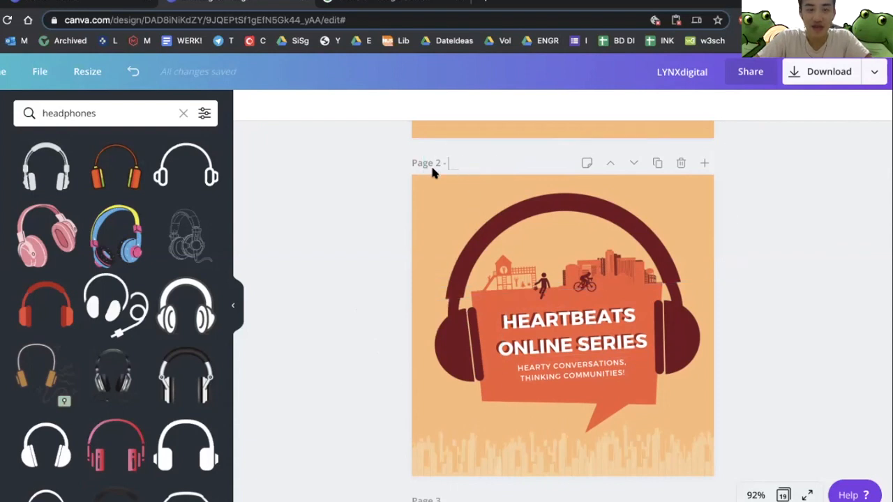
type("HeartBeats")
left_click(337, 258)
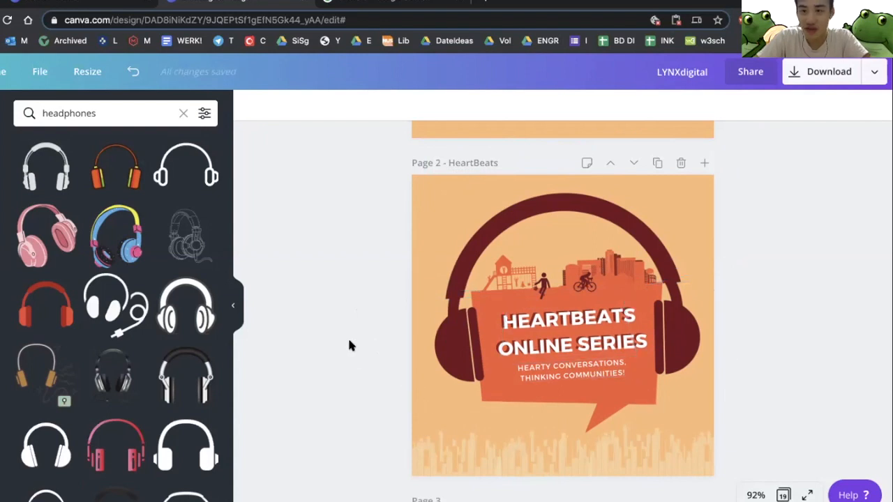
Compare the headphones and speech bubble graphic on page 2 with the basic square and circle composition on page 1.
scroll(416, 214, "up", 5)
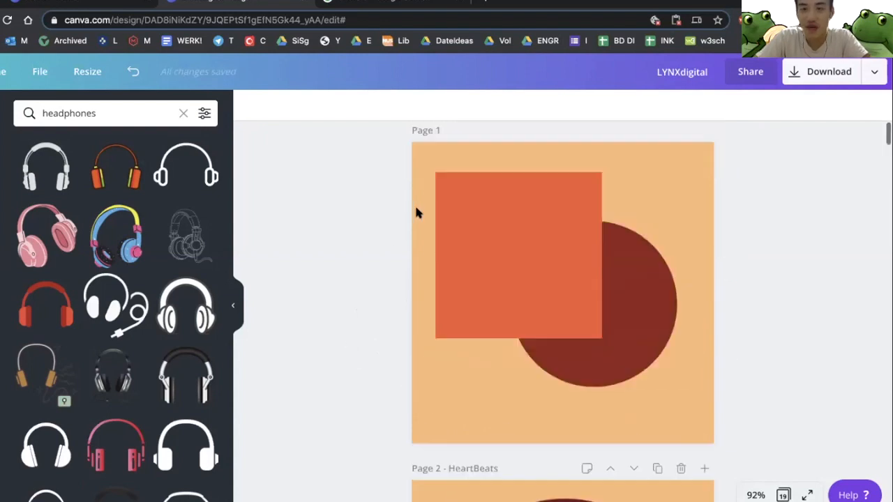
scroll(416, 213, "down", 4)
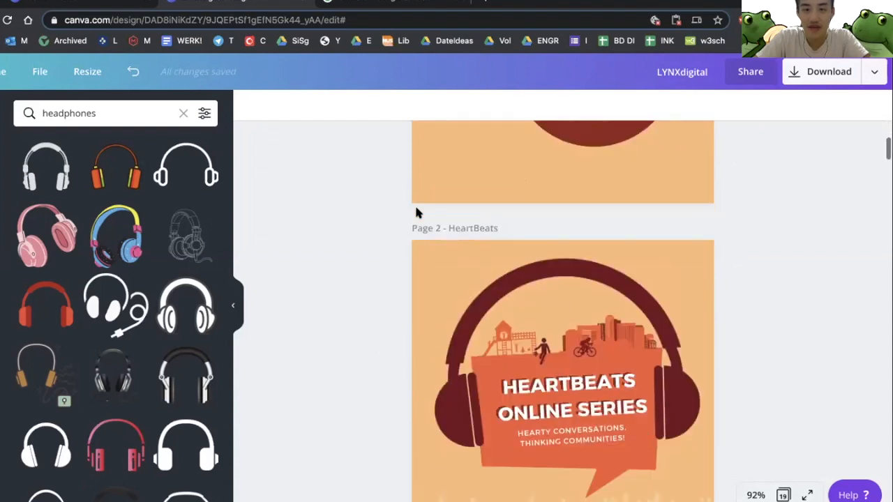
scroll(416, 213, "up", 3)
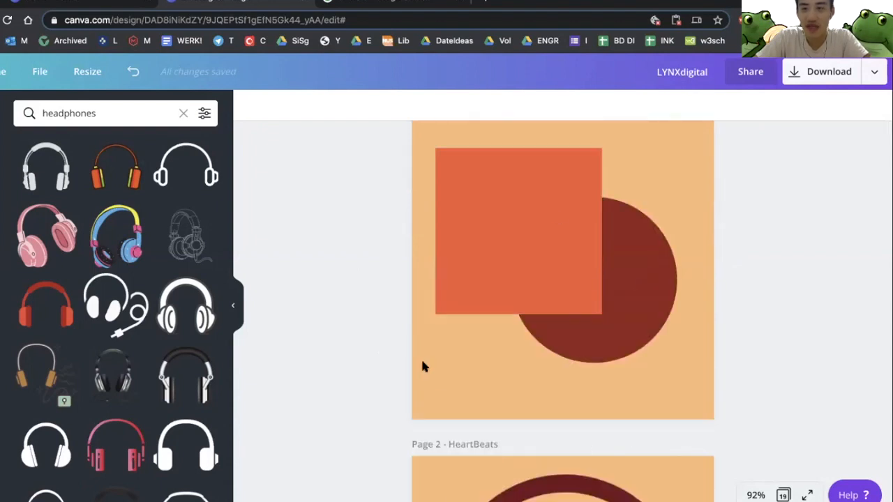
scroll(422, 366, "down", 3)
scroll(422, 367, "down", 2)
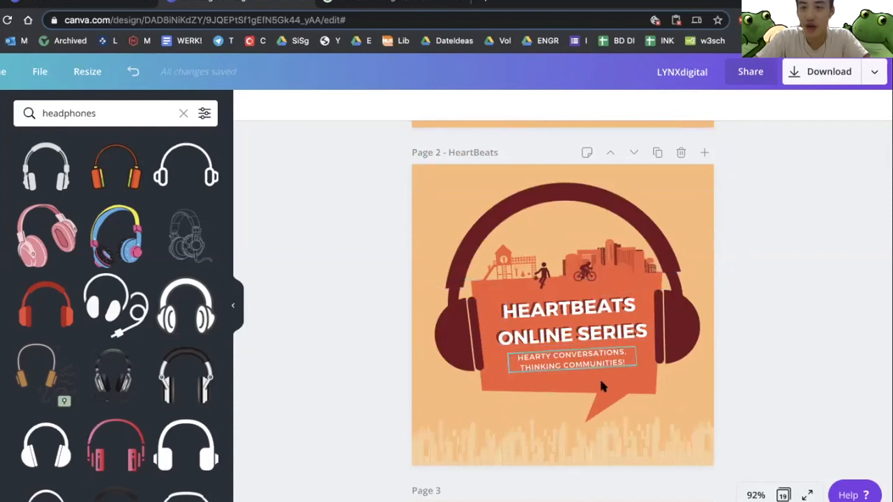
scroll(602, 386, "down", 1)
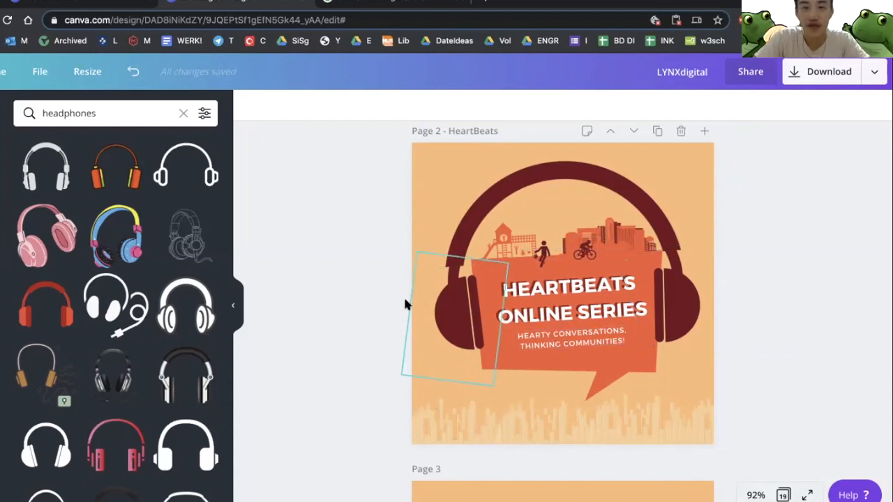
scroll(356, 287, "up", 1)
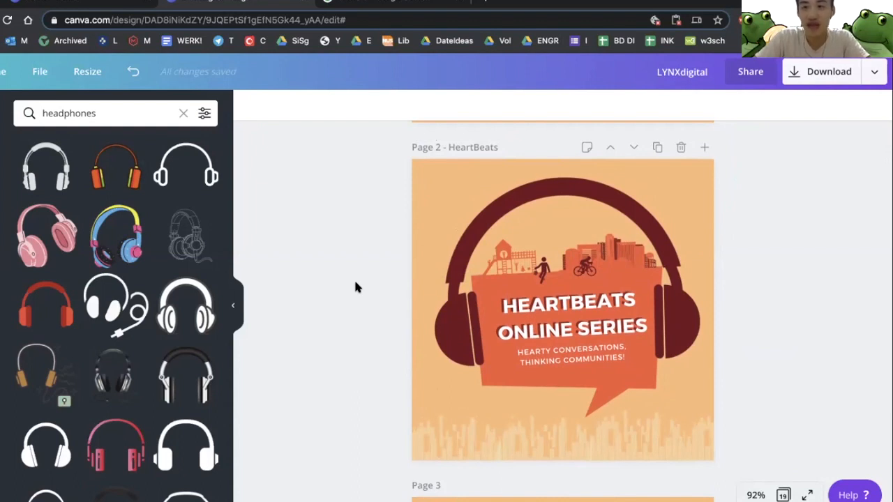
scroll(356, 287, "up", 5)
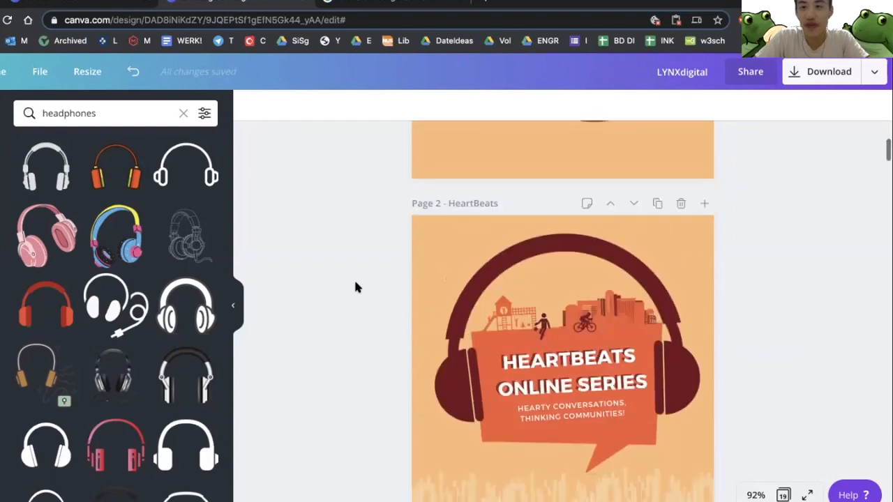
scroll(355, 287, "down", 5)
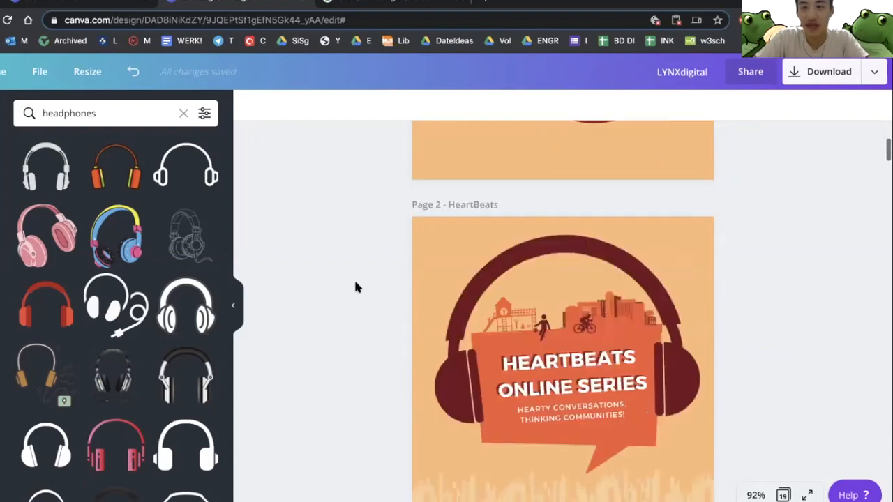
scroll(355, 286, "up", 1)
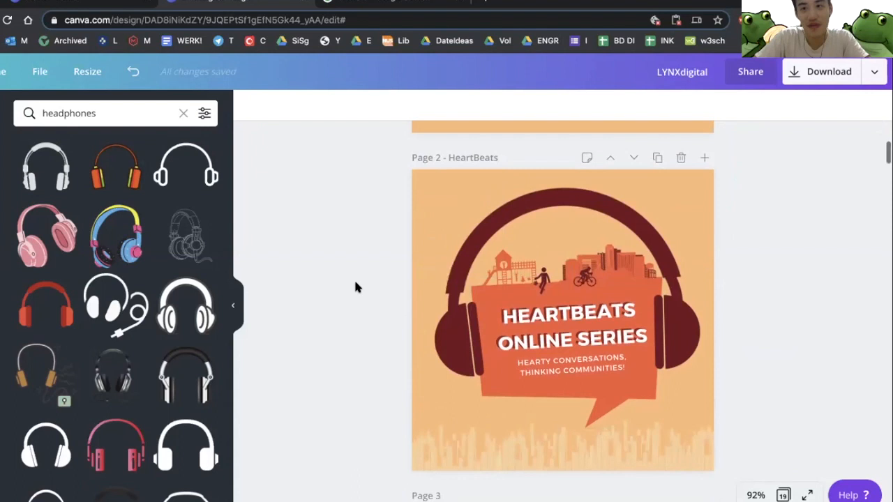